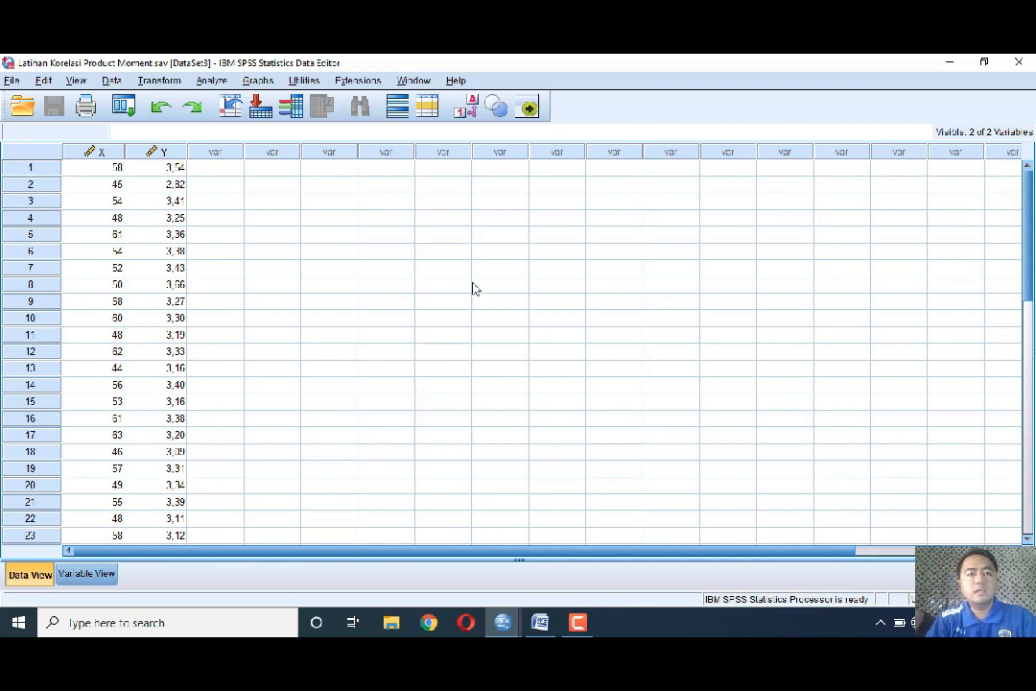
- Set up a bivariate correlation analysis with Motivasi Belajar [X] and Prestasi Belajar [Y] as the variables
{"action": "left_click", "coordinate": [211, 82]}
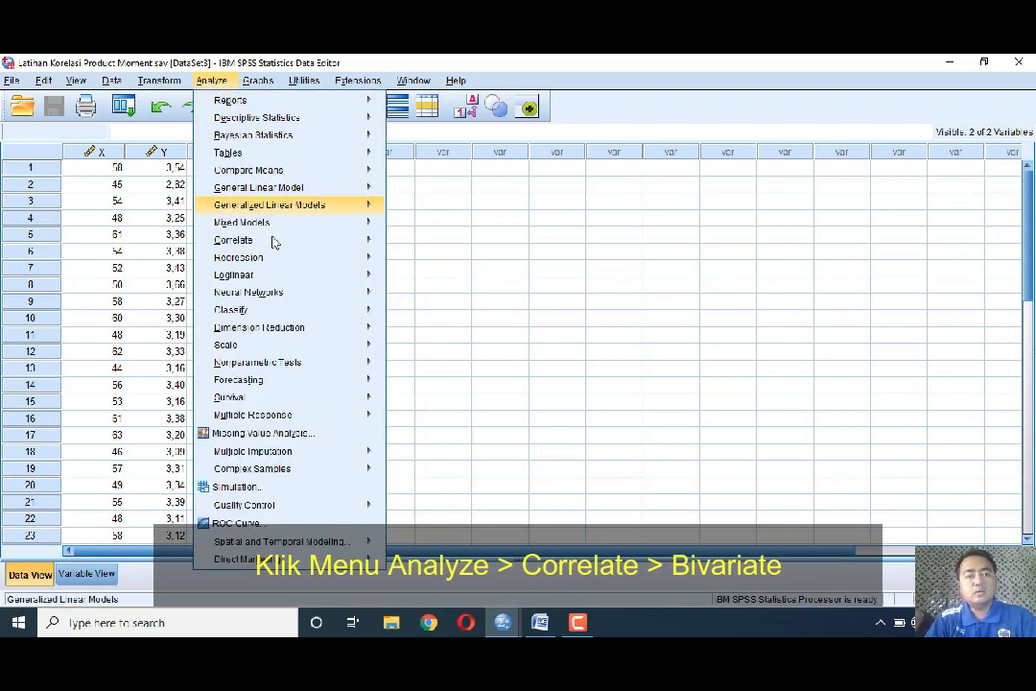
{"action": "mouse_move", "coordinate": [273, 250]}
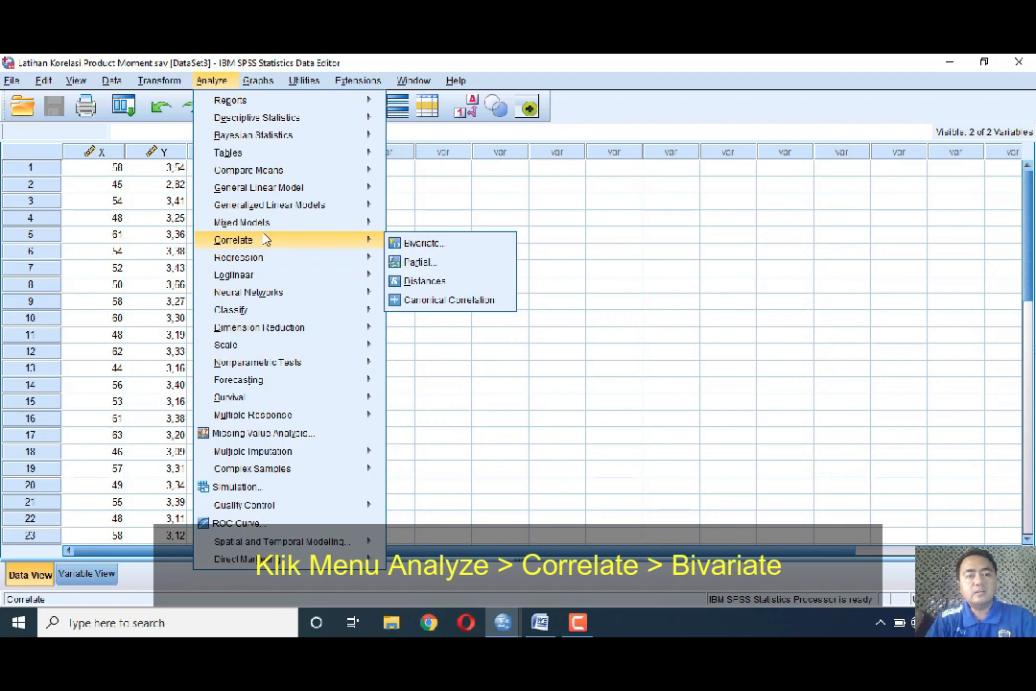
{"action": "mouse_move", "coordinate": [252, 173]}
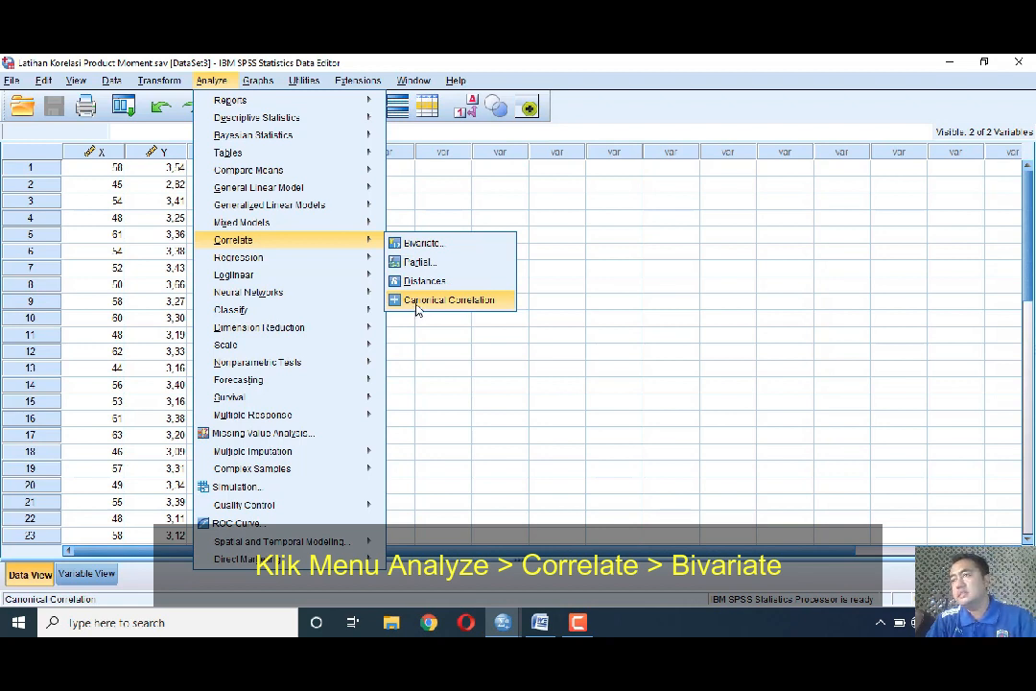
{"action": "left_click", "coordinate": [422, 247]}
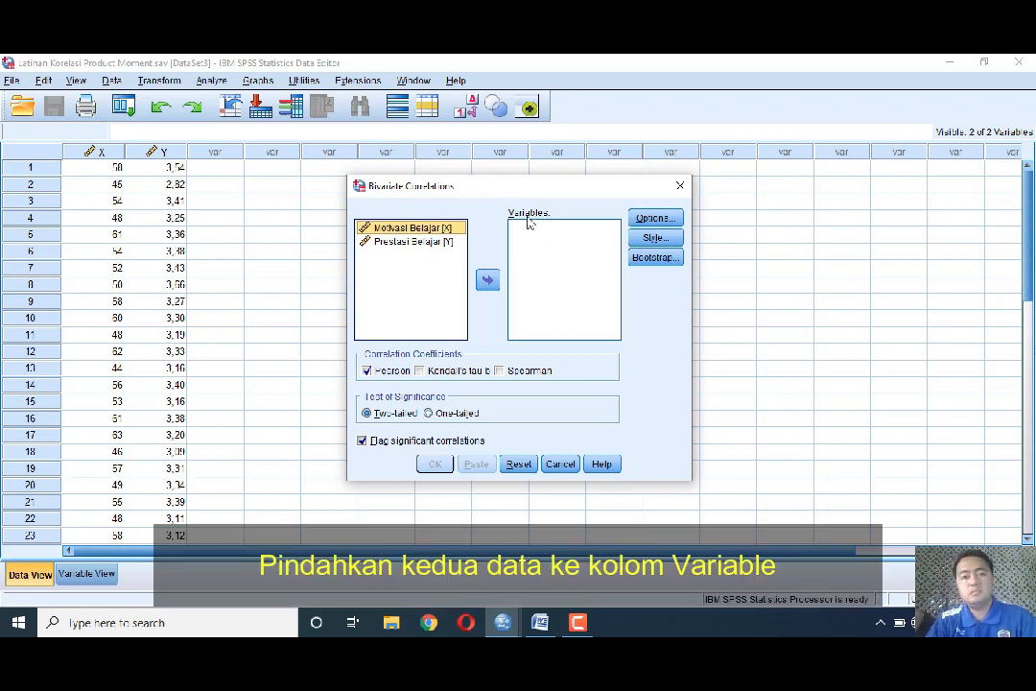
{"action": "left_click", "coordinate": [489, 281]}
{"action": "left_click", "coordinate": [431, 228]}
{"action": "left_click", "coordinate": [488, 280]}
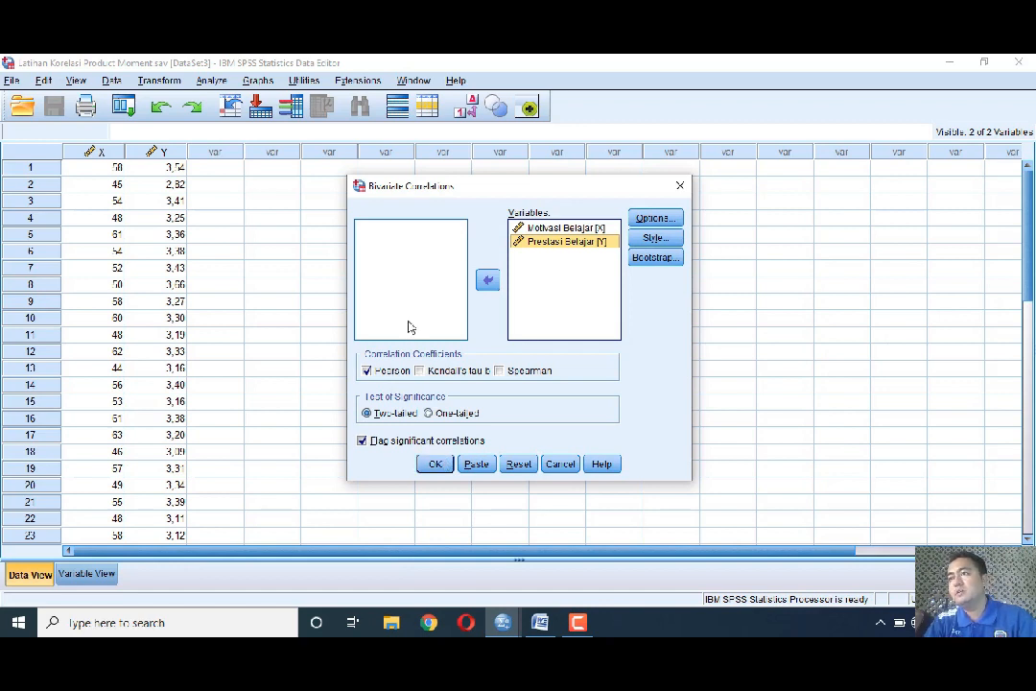
- Include means and standard deviations plus cross-product deviations and covariances in the correlation options, and run the analysis
{"action": "left_click", "coordinate": [646, 219]}
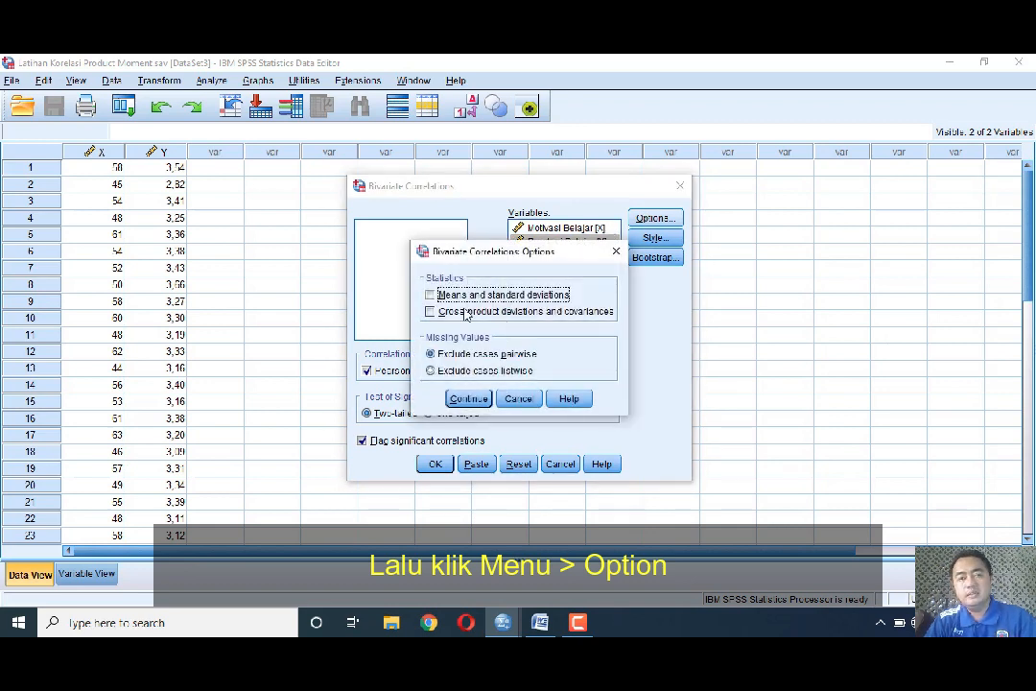
{"action": "left_click", "coordinate": [431, 295]}
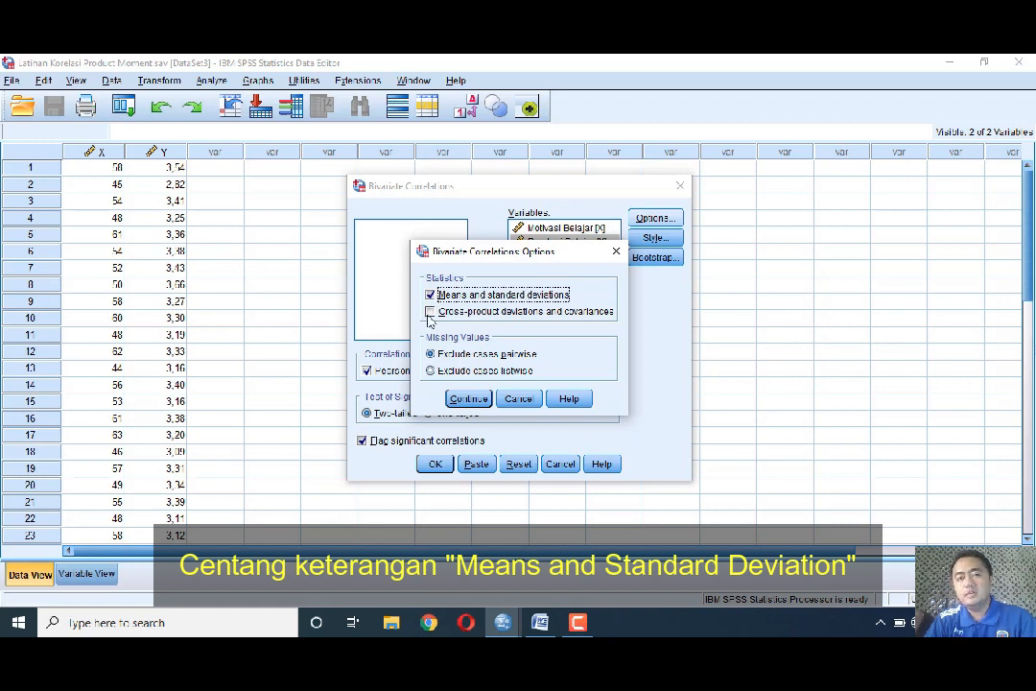
{"action": "left_click", "coordinate": [431, 312]}
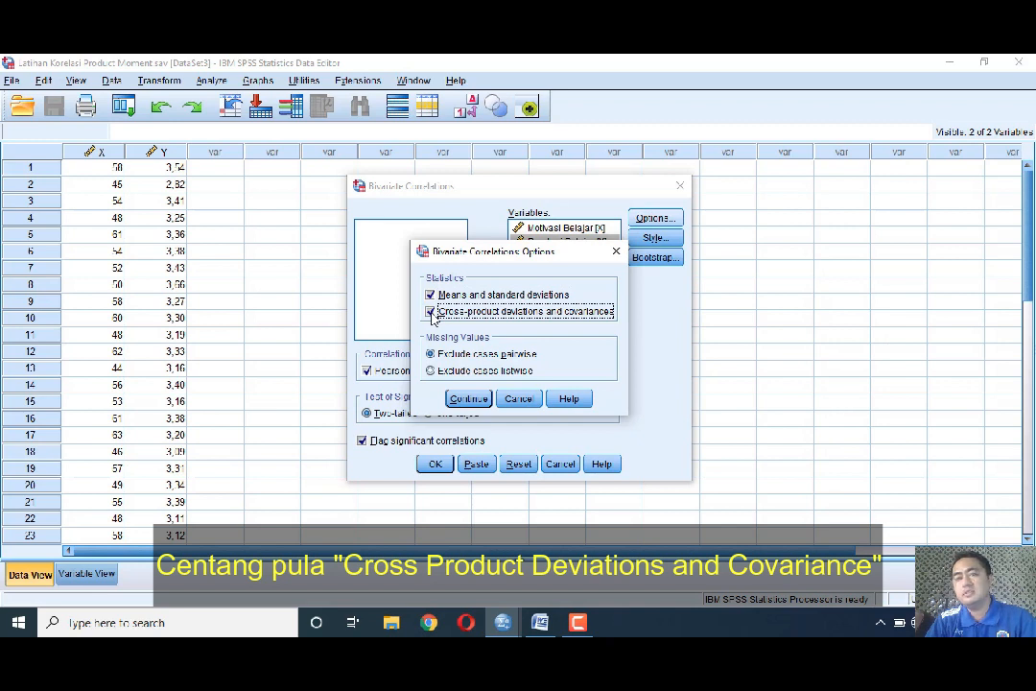
{"action": "left_click", "coordinate": [469, 399]}
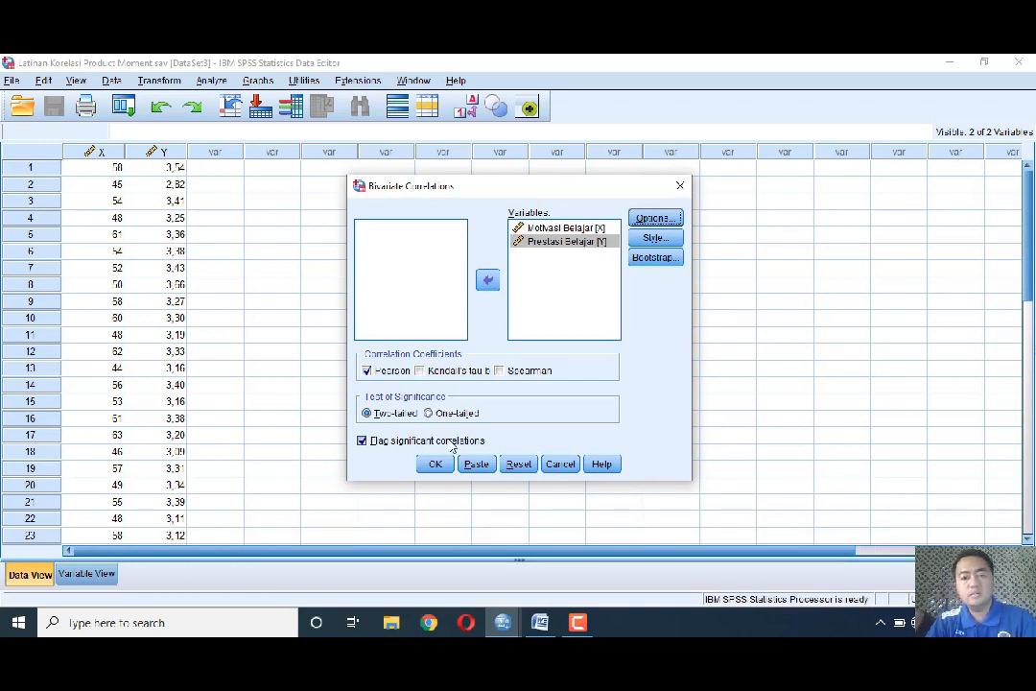
{"action": "left_click", "coordinate": [435, 464]}
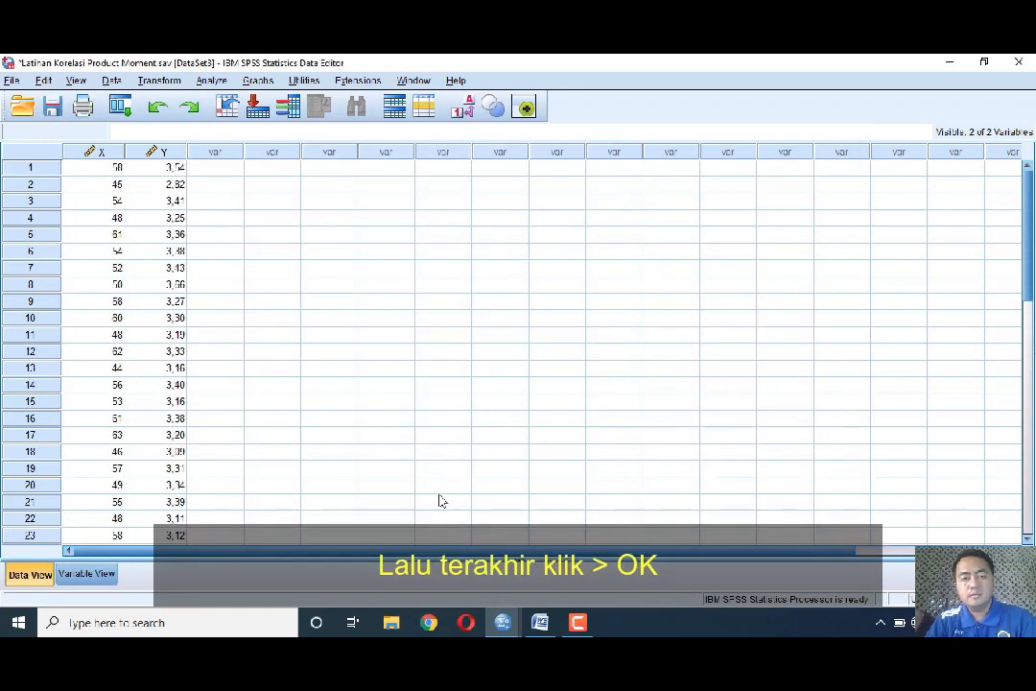
- Examine the Descriptive Statistics and Correlations tables in the Output1 viewer window
{"action": "mouse_move", "coordinate": [503, 623]}
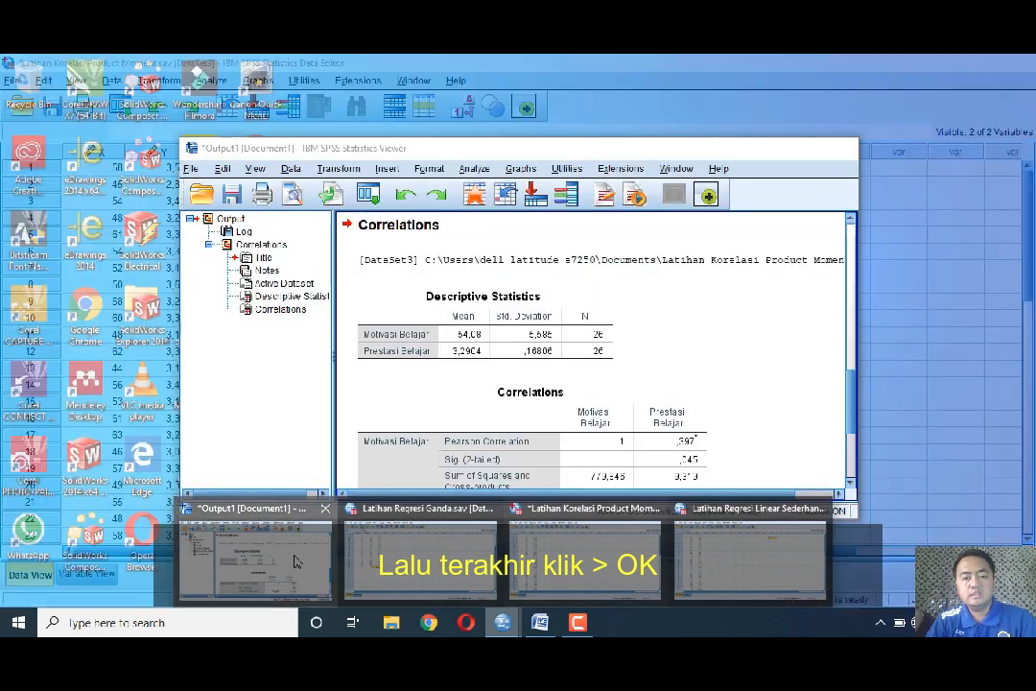
{"action": "left_click", "coordinate": [297, 561]}
{"action": "scroll", "coordinate": [685, 277], "scroll_direction": "down", "scroll_amount": 2}
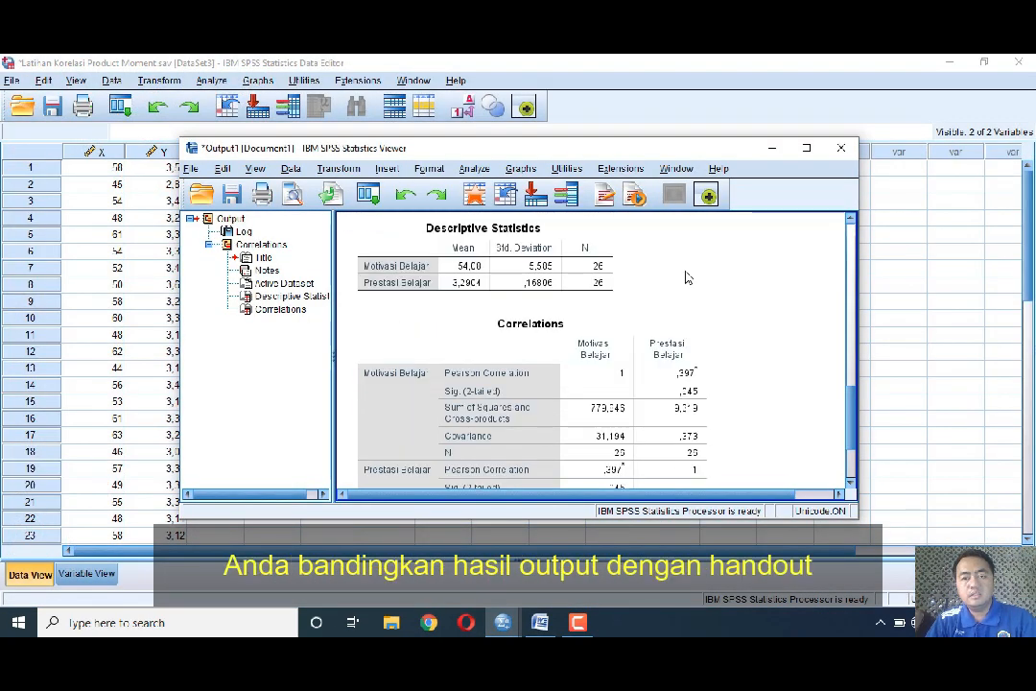
{"action": "scroll", "coordinate": [684, 277], "scroll_direction": "down", "scroll_amount": 2}
{"action": "scroll", "coordinate": [623, 288], "scroll_direction": "up", "scroll_amount": 2}
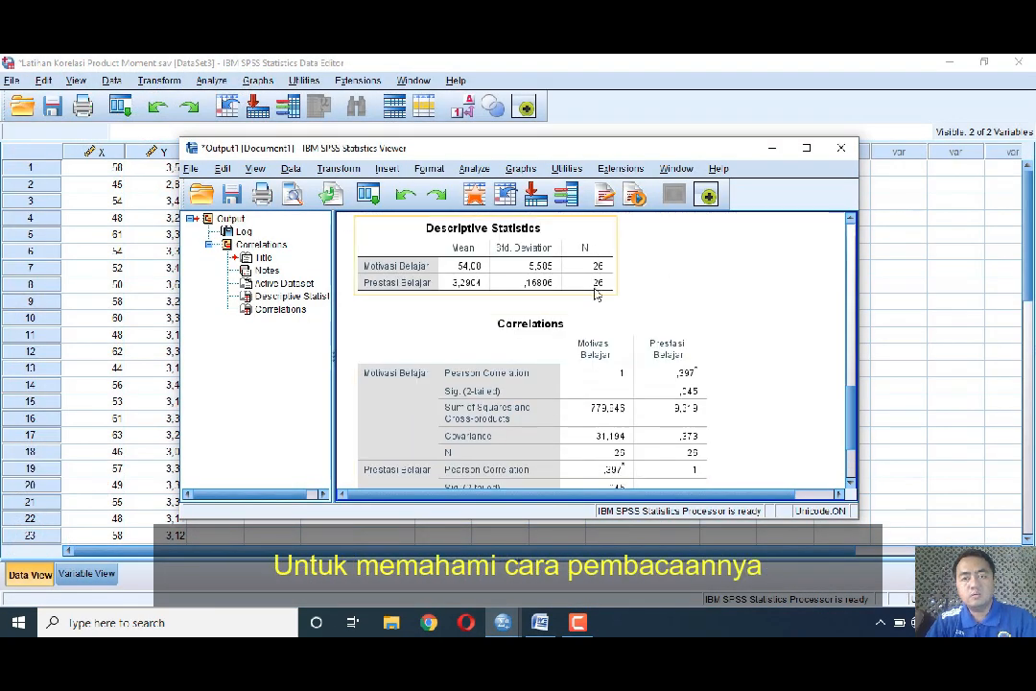
{"action": "scroll", "coordinate": [572, 338], "scroll_direction": "down", "scroll_amount": 3}
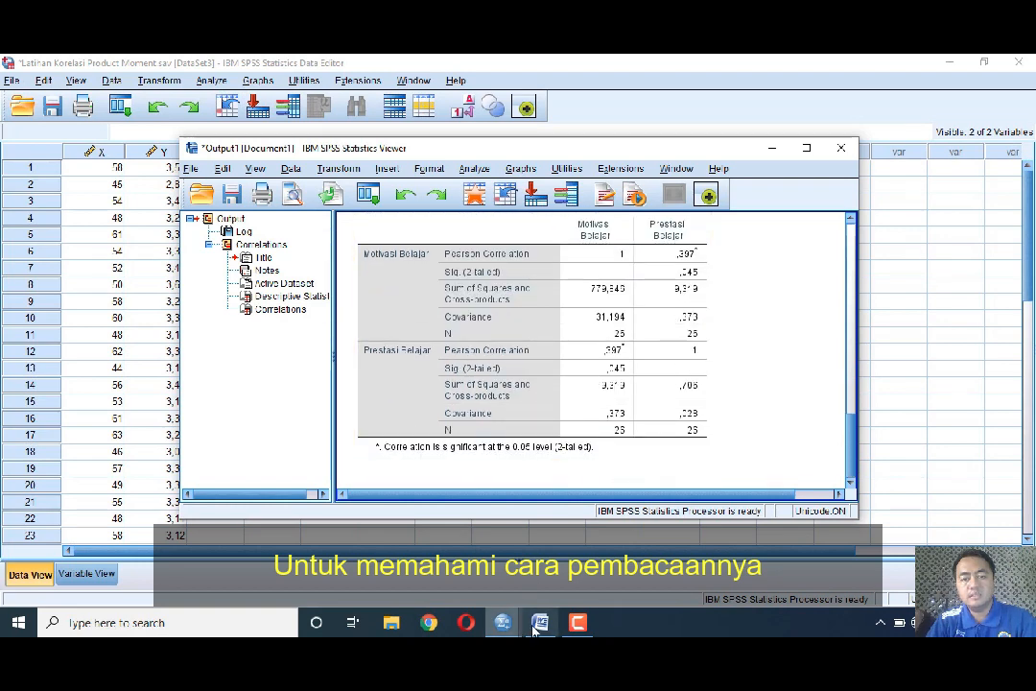
- Switch to the Word handout and read its product moment output tables and interpretation, highlighting the significance criterion and concluding line
{"action": "key", "text": "alt+Tab"}
{"action": "scroll", "coordinate": [608, 395], "scroll_direction": "down", "scroll_amount": 20}
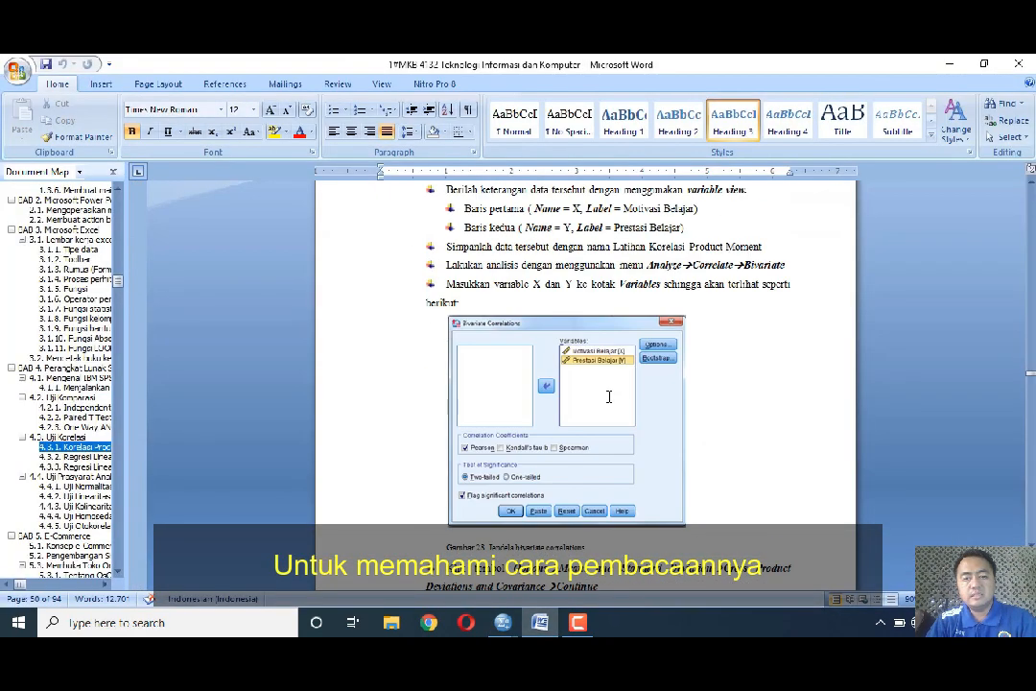
{"action": "scroll", "coordinate": [608, 395], "scroll_direction": "down", "scroll_amount": 8}
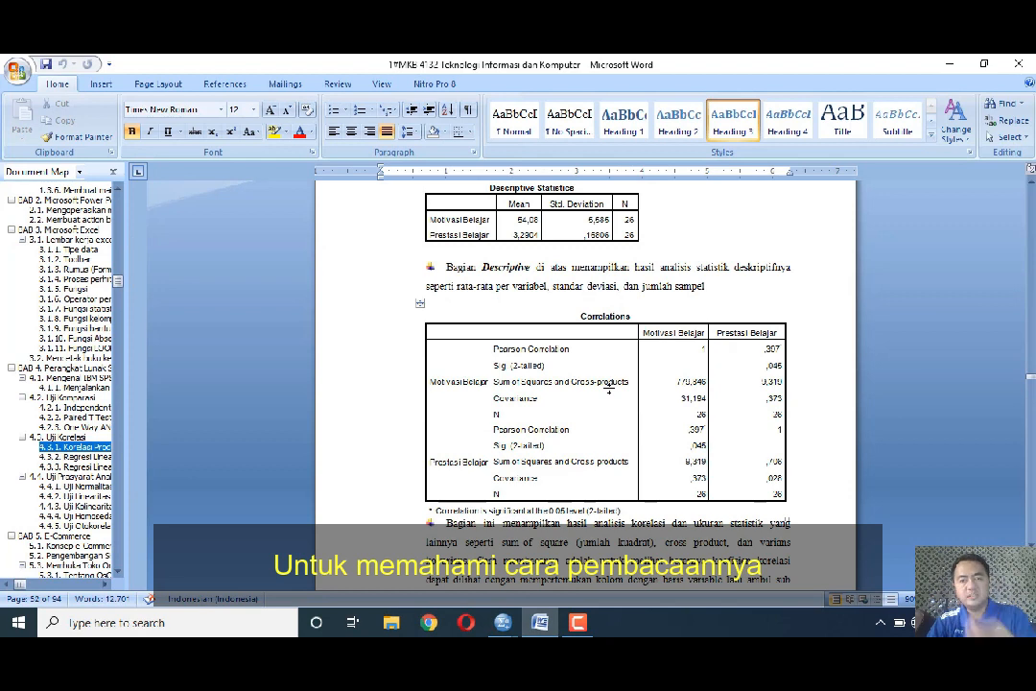
{"action": "scroll", "coordinate": [609, 382], "scroll_direction": "down", "scroll_amount": 3}
{"action": "scroll", "coordinate": [609, 382], "scroll_direction": "down", "scroll_amount": 1}
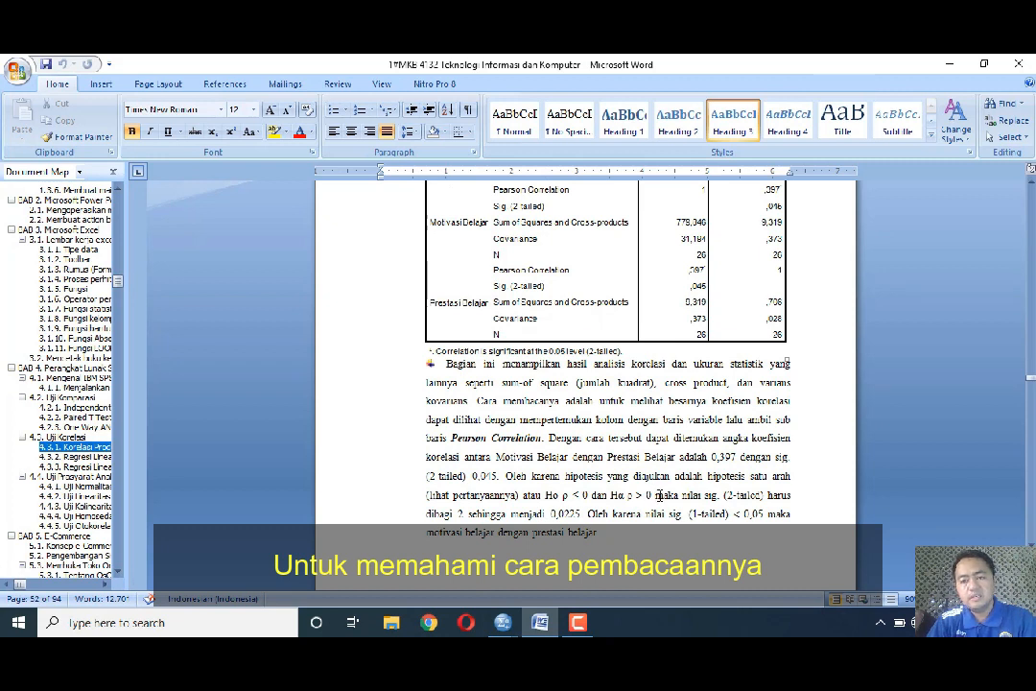
{"action": "scroll", "coordinate": [658, 496], "scroll_direction": "down", "scroll_amount": 1}
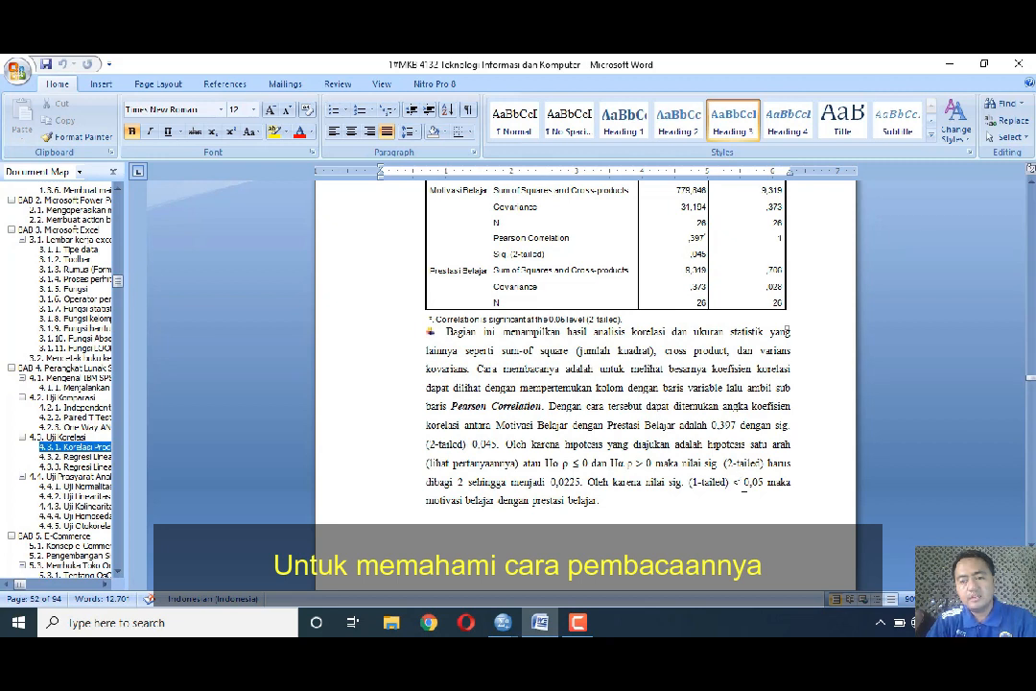
{"action": "left_click_drag", "start_coordinate": [764, 481], "coordinate": [736, 481]}
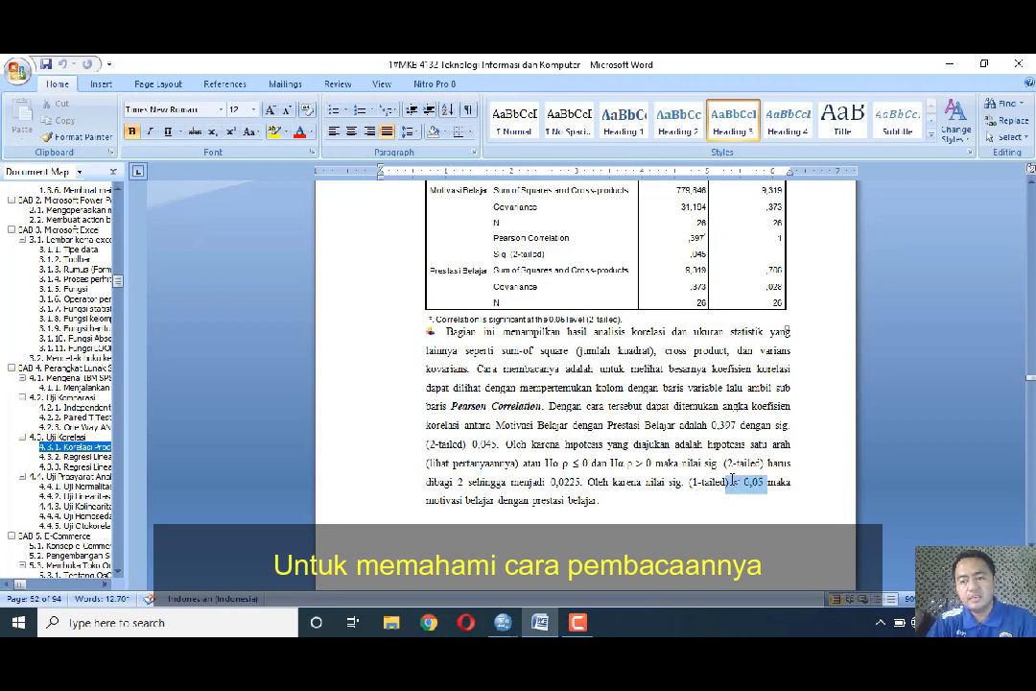
{"action": "left_click_drag", "start_coordinate": [427, 500], "coordinate": [601, 505]}
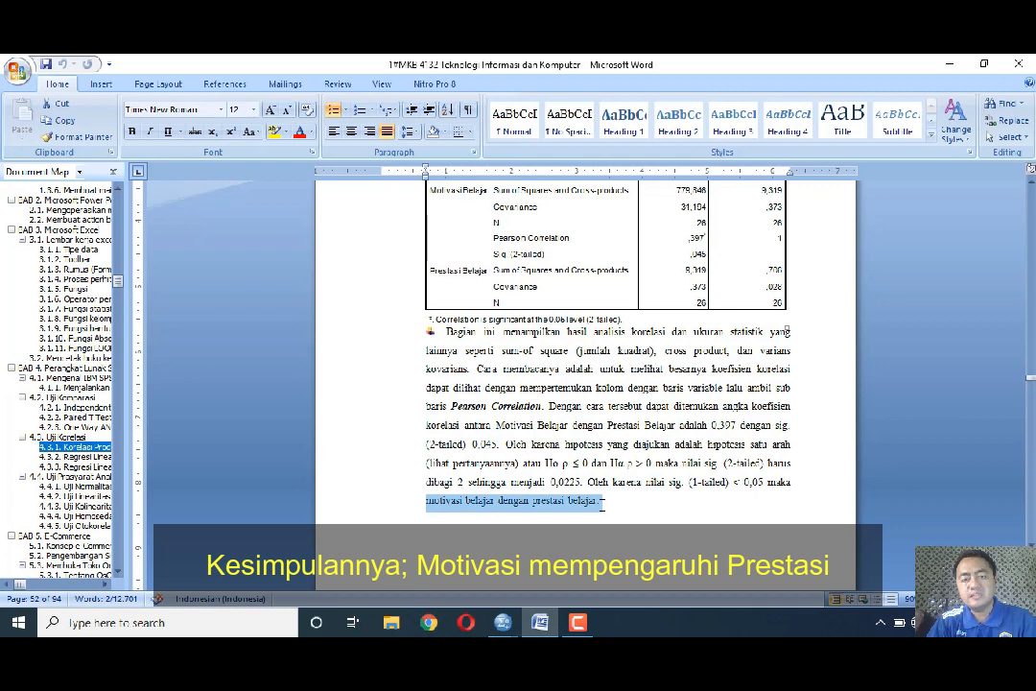
{"action": "scroll", "coordinate": [672, 511], "scroll_direction": "down", "scroll_amount": 1}
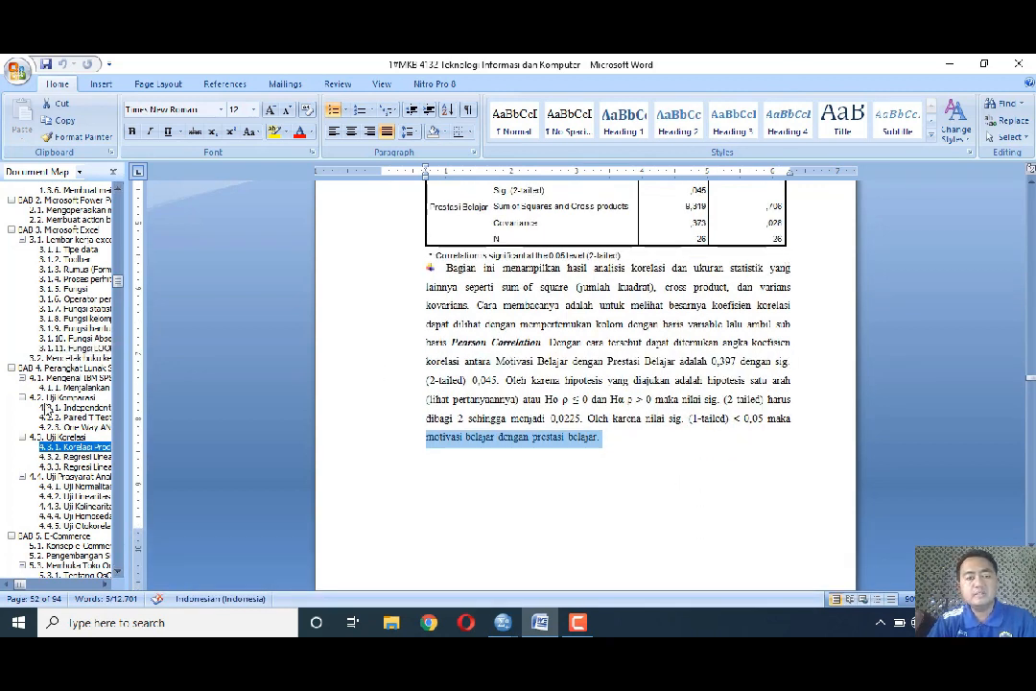
- Go to handout section 4.3.2 Regresi Linear Sederhana, and switch to the SPSS dataset Latihan Regresi Linear Sederhana.sav
{"action": "left_click", "coordinate": [94, 459]}
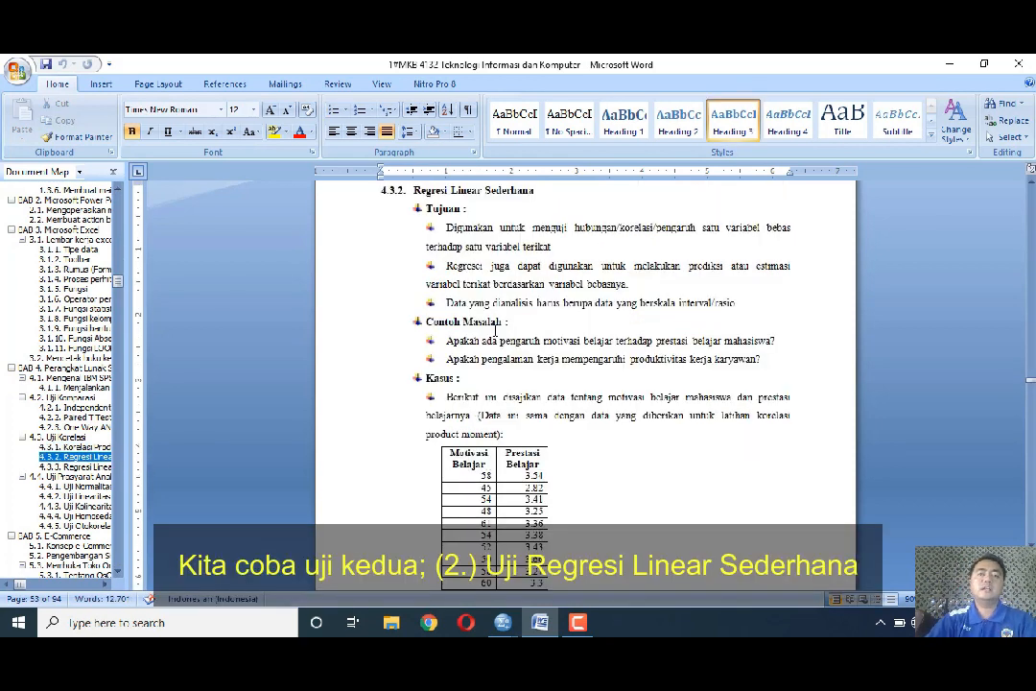
{"action": "mouse_move", "coordinate": [502, 622]}
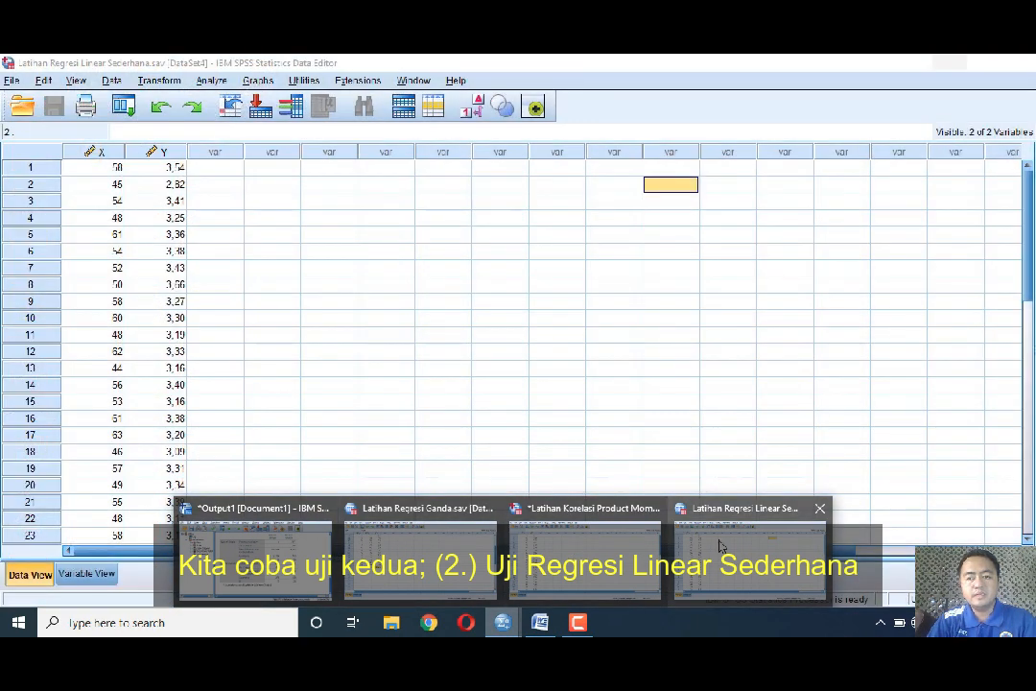
{"action": "left_click", "coordinate": [722, 547]}
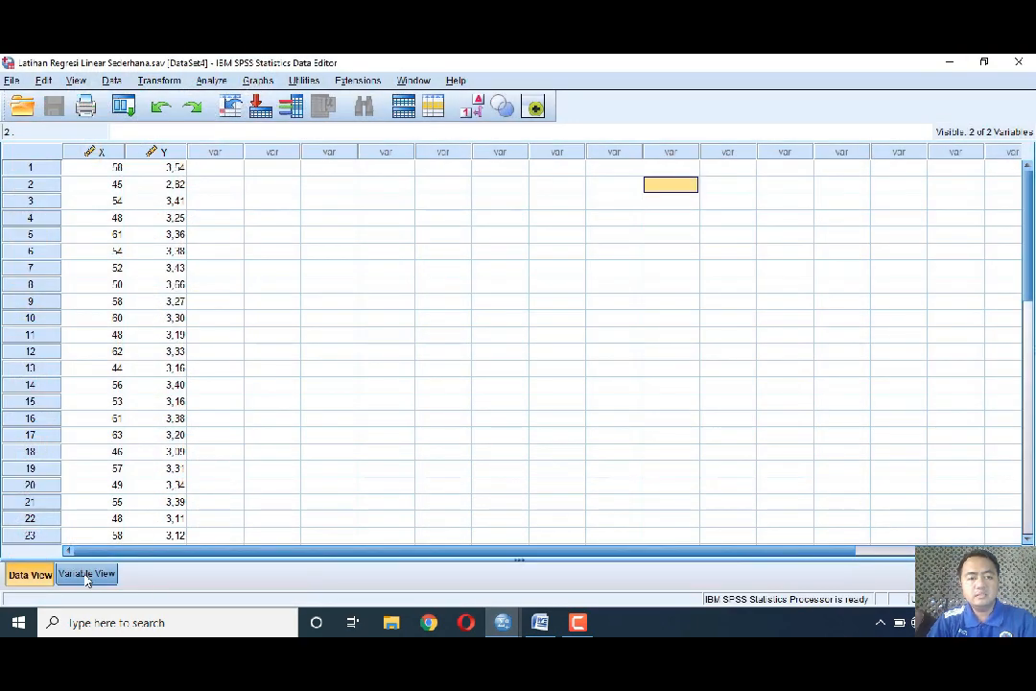
- Check the names and labels of variables X and Y in the variable definitions, and return to the data values
{"action": "left_click", "coordinate": [85, 576]}
{"action": "left_click", "coordinate": [96, 169]}
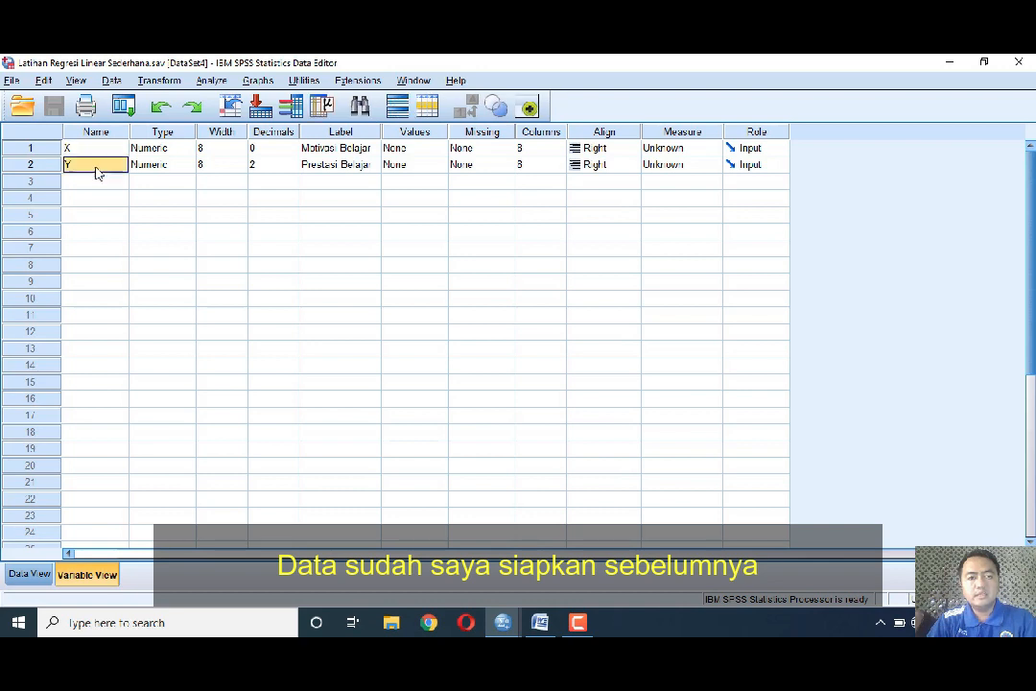
{"action": "left_click", "coordinate": [327, 150]}
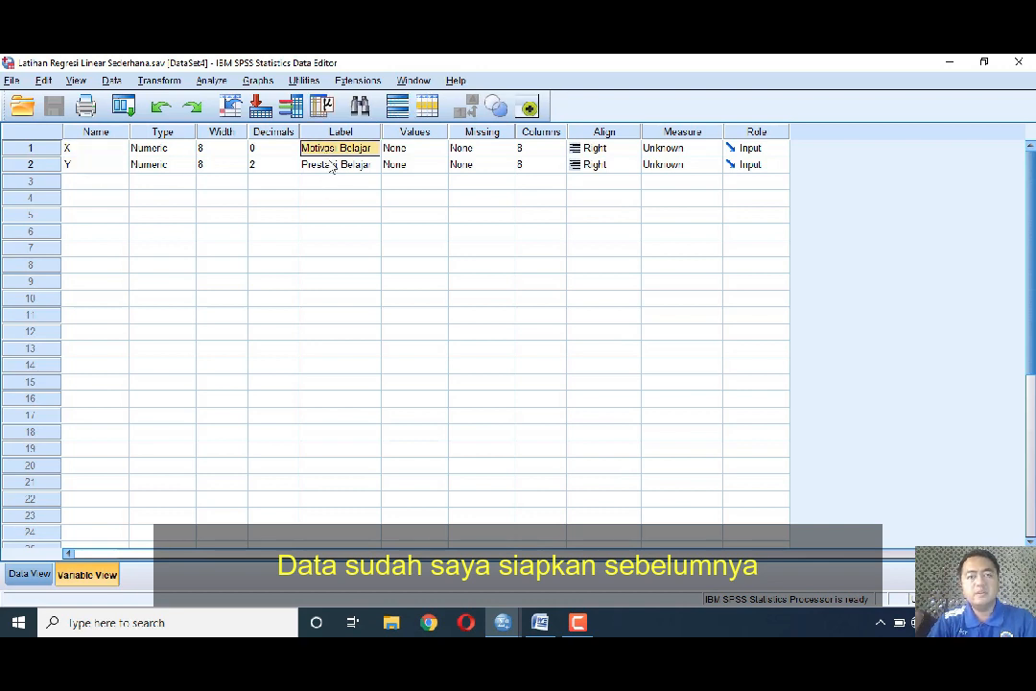
{"action": "left_click", "coordinate": [333, 166]}
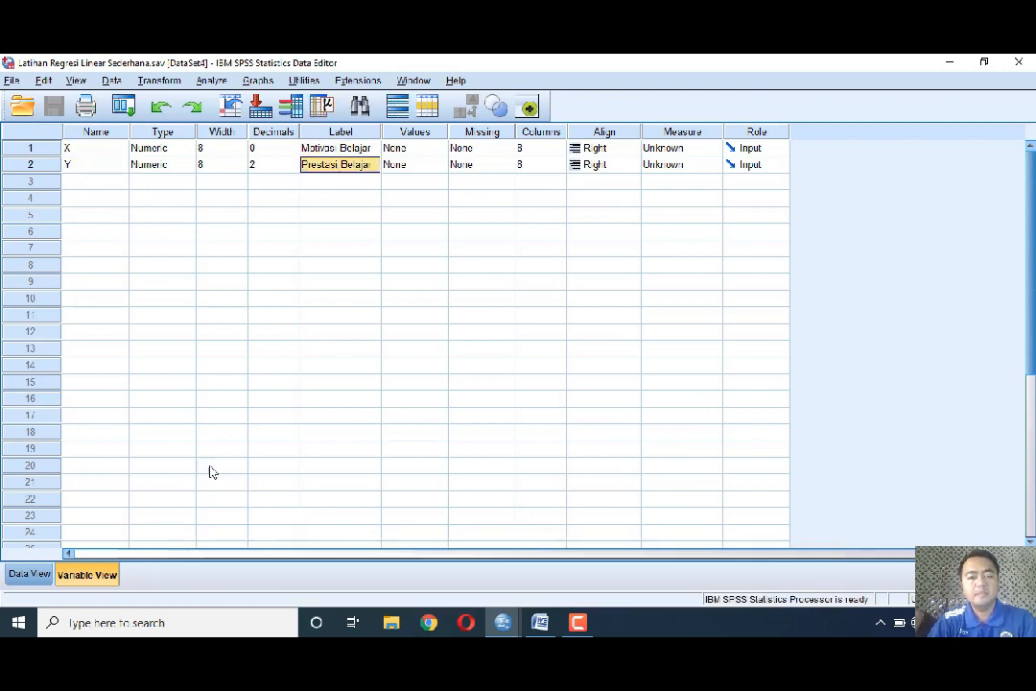
{"action": "left_click", "coordinate": [29, 574]}
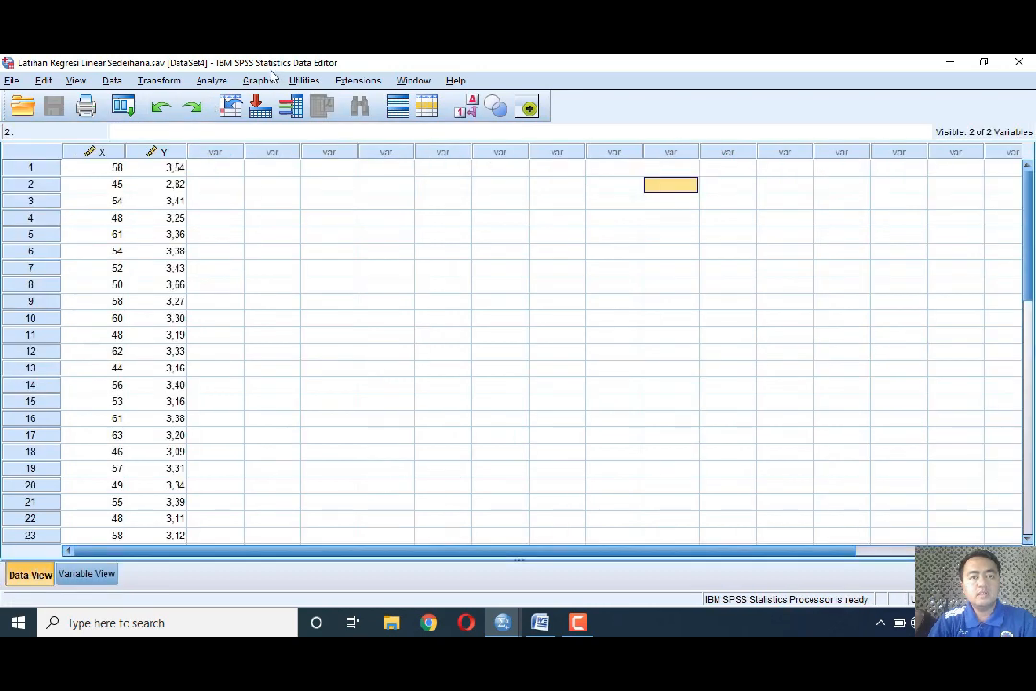
- Run a linear regression with Prestasi Belajar [Y] as the dependent variable and Motivasi Belajar [X] as the independent variable
{"action": "left_click", "coordinate": [210, 81]}
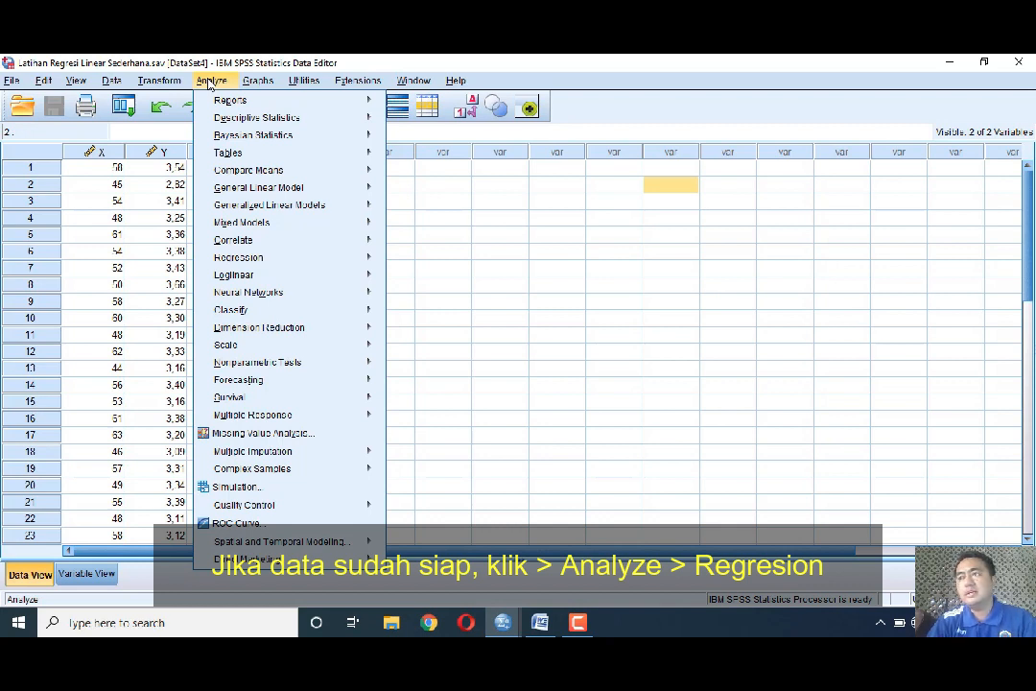
{"action": "mouse_move", "coordinate": [249, 245]}
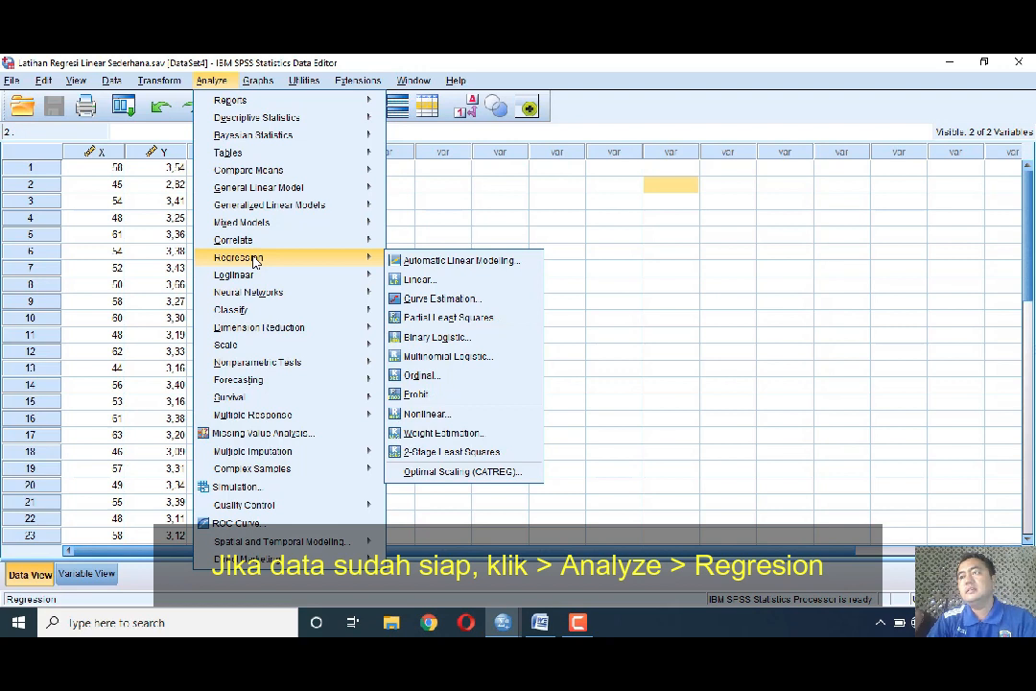
{"action": "left_click", "coordinate": [431, 282]}
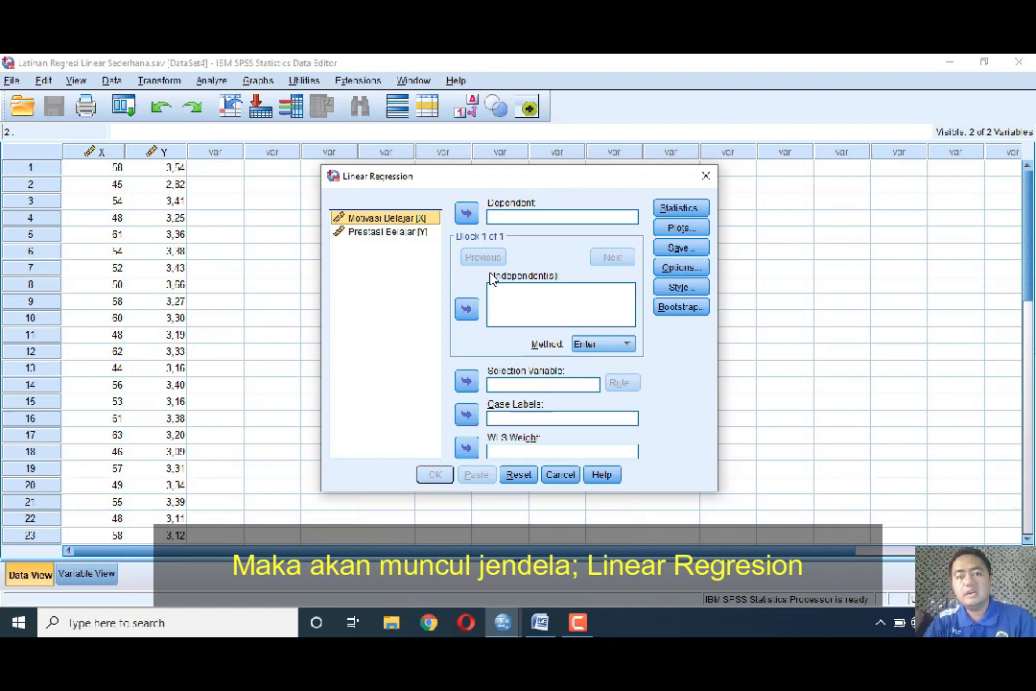
{"action": "left_click", "coordinate": [384, 232]}
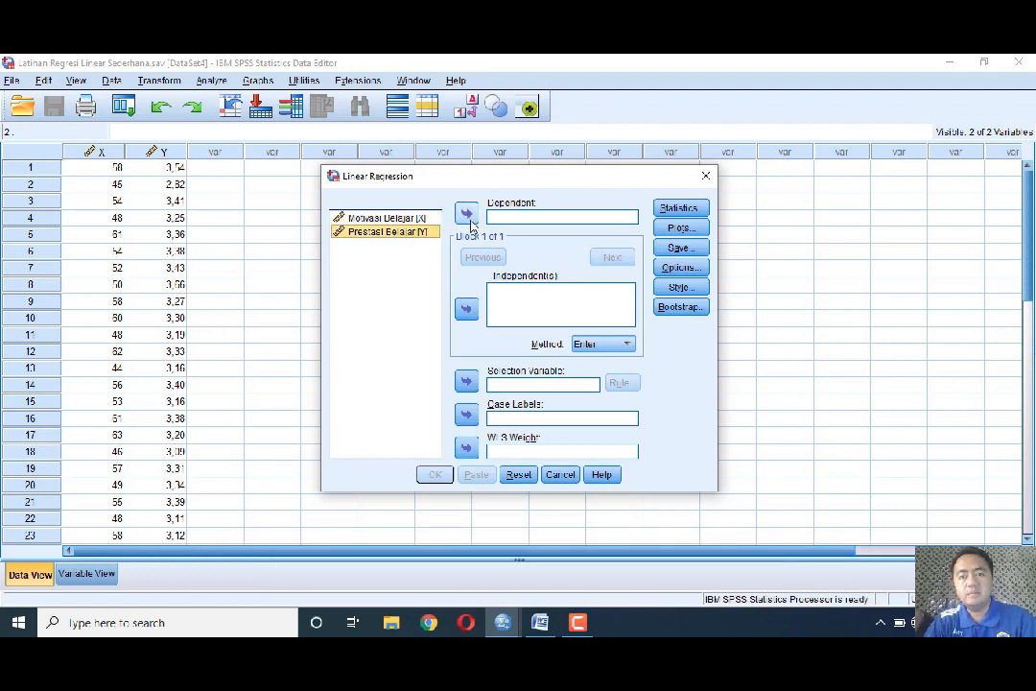
{"action": "left_click", "coordinate": [467, 215]}
{"action": "left_click", "coordinate": [401, 220]}
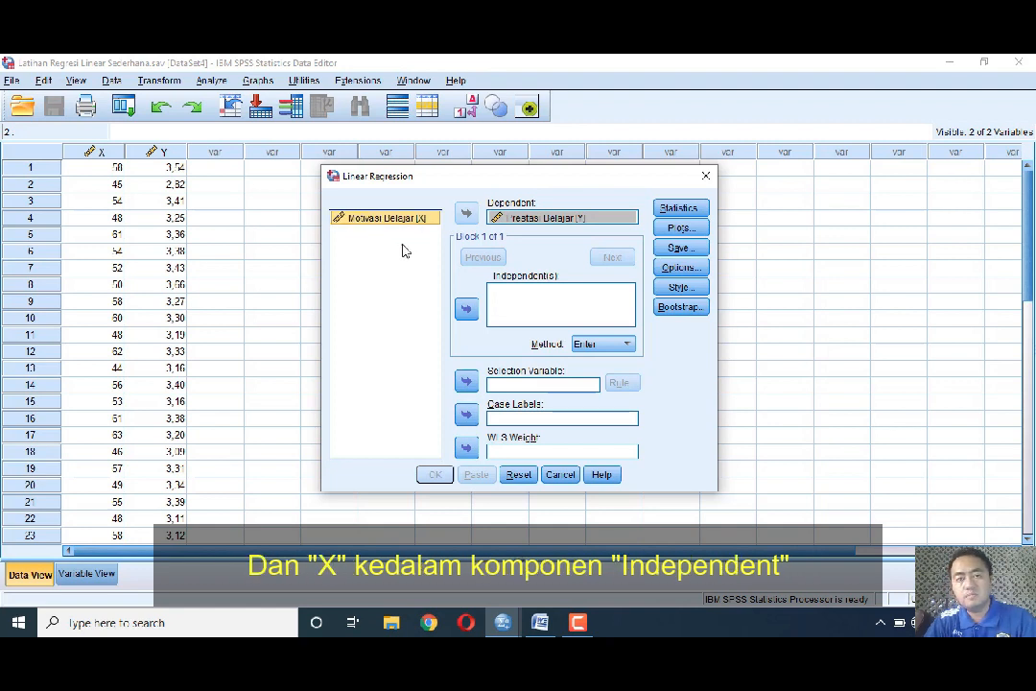
{"action": "left_click", "coordinate": [467, 311]}
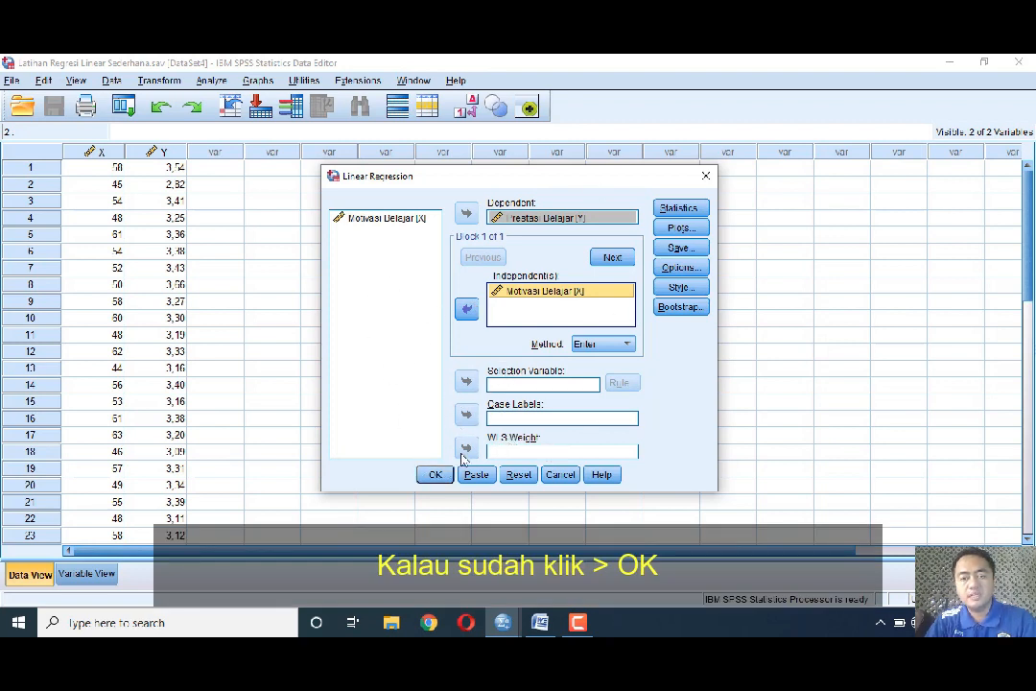
{"action": "left_click", "coordinate": [434, 477]}
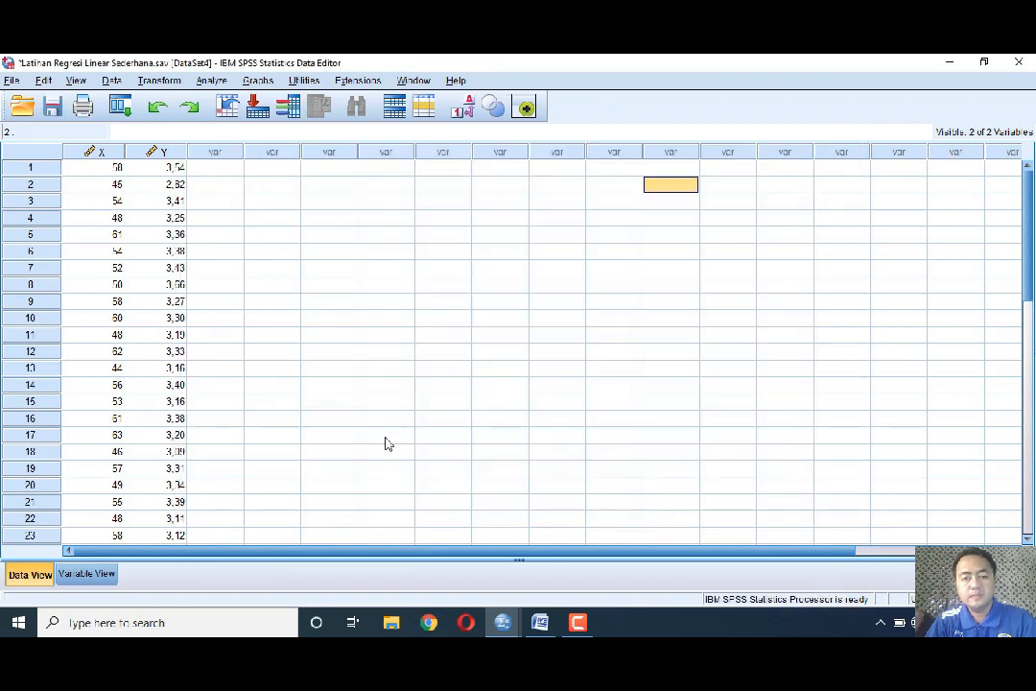
- Open the SPSS output and review the regression tables from Variables Entered/Removed through Model Summary and ANOVA
{"action": "left_click", "coordinate": [504, 621]}
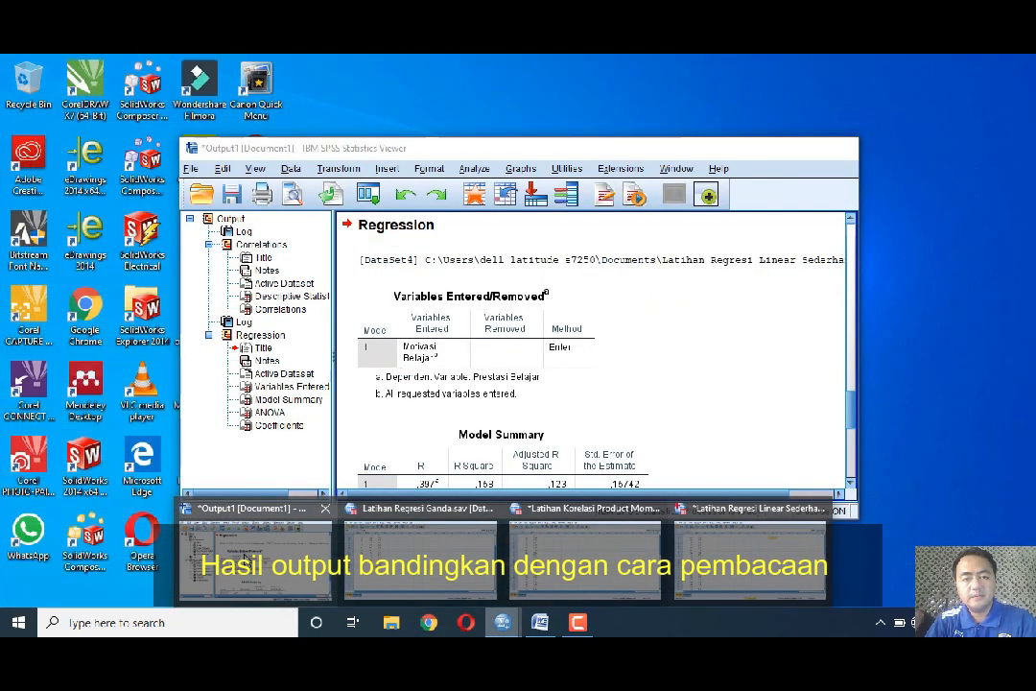
{"action": "left_click", "coordinate": [254, 561]}
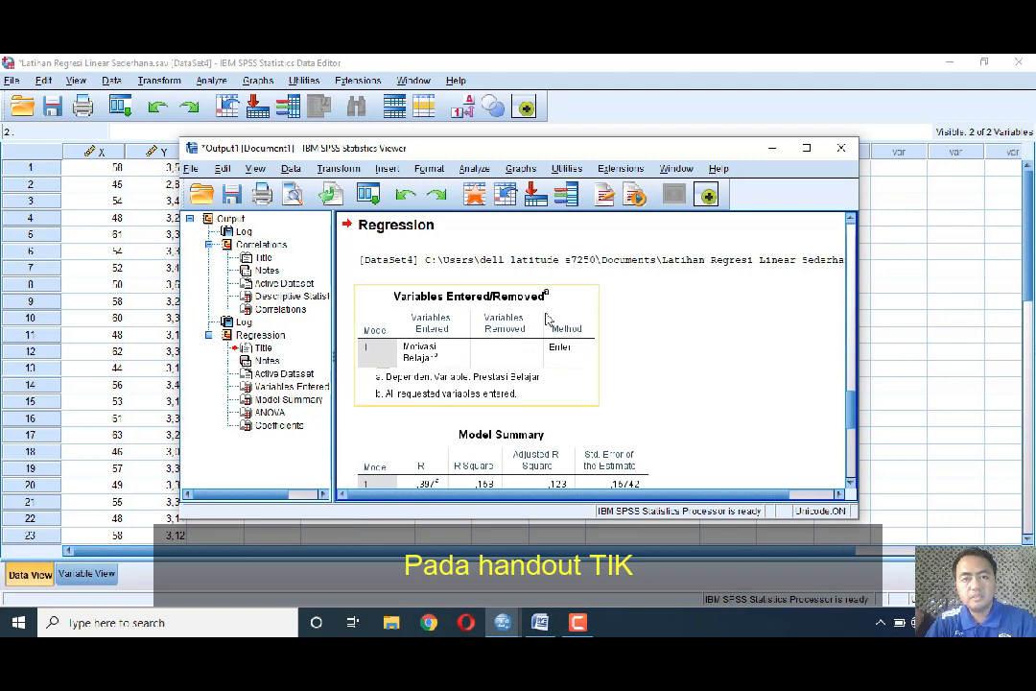
{"action": "scroll", "coordinate": [569, 388], "scroll_direction": "down", "scroll_amount": 3}
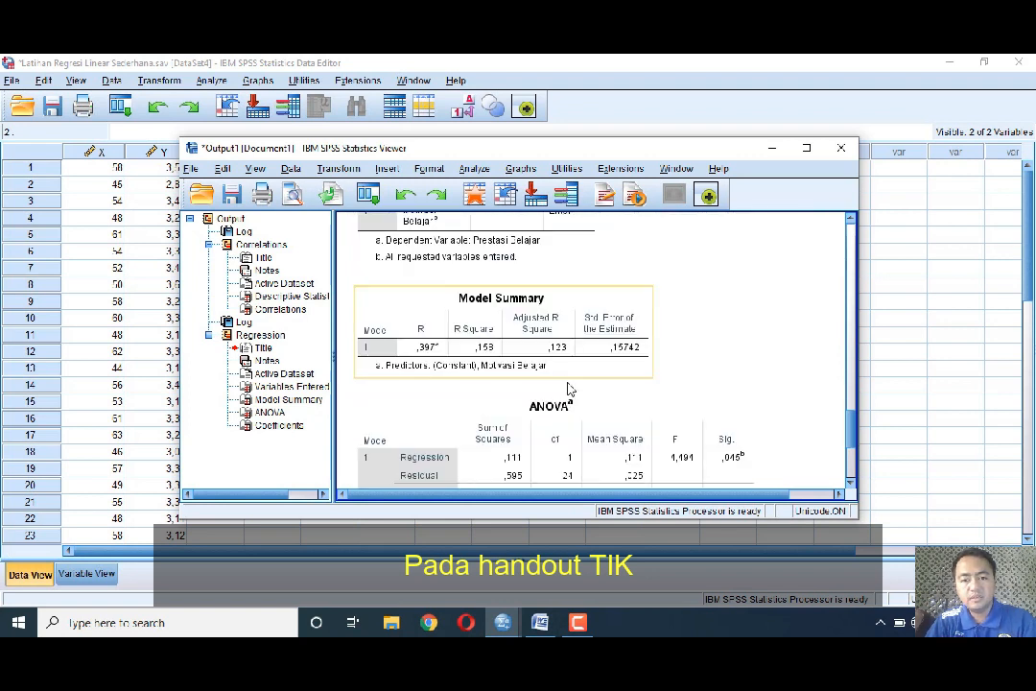
{"action": "scroll", "coordinate": [569, 388], "scroll_direction": "up", "scroll_amount": 2}
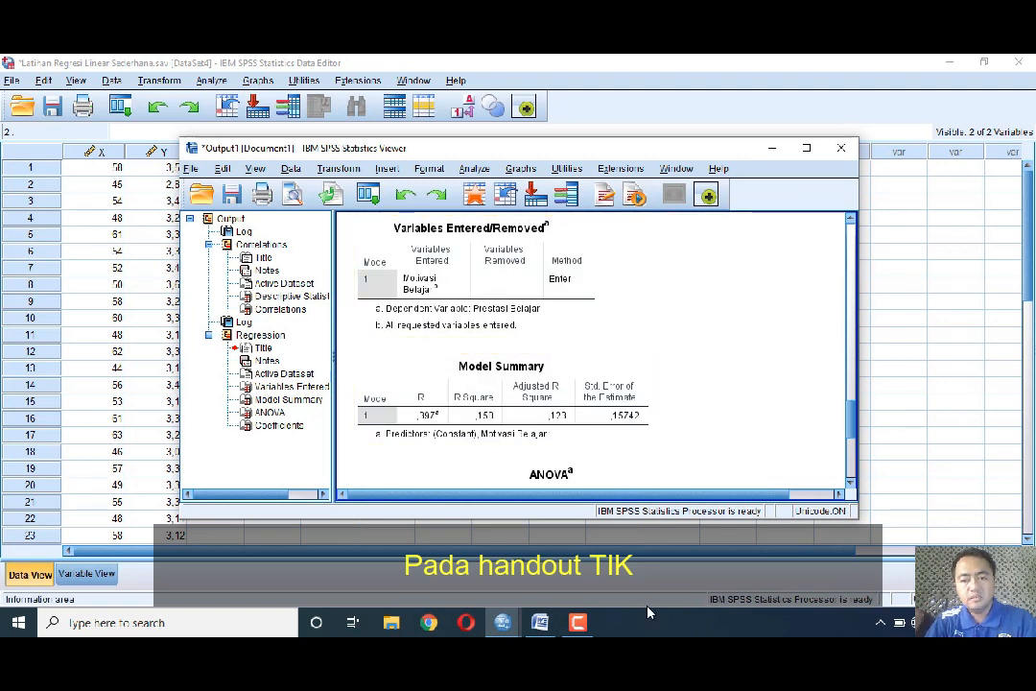
- Switch to the Word handout and read its simple linear regression output, from Model Summary and ANOVA to the Coefficients interpretation
{"action": "left_click", "coordinate": [540, 623]}
{"action": "scroll", "coordinate": [538, 397], "scroll_direction": "down", "scroll_amount": 15}
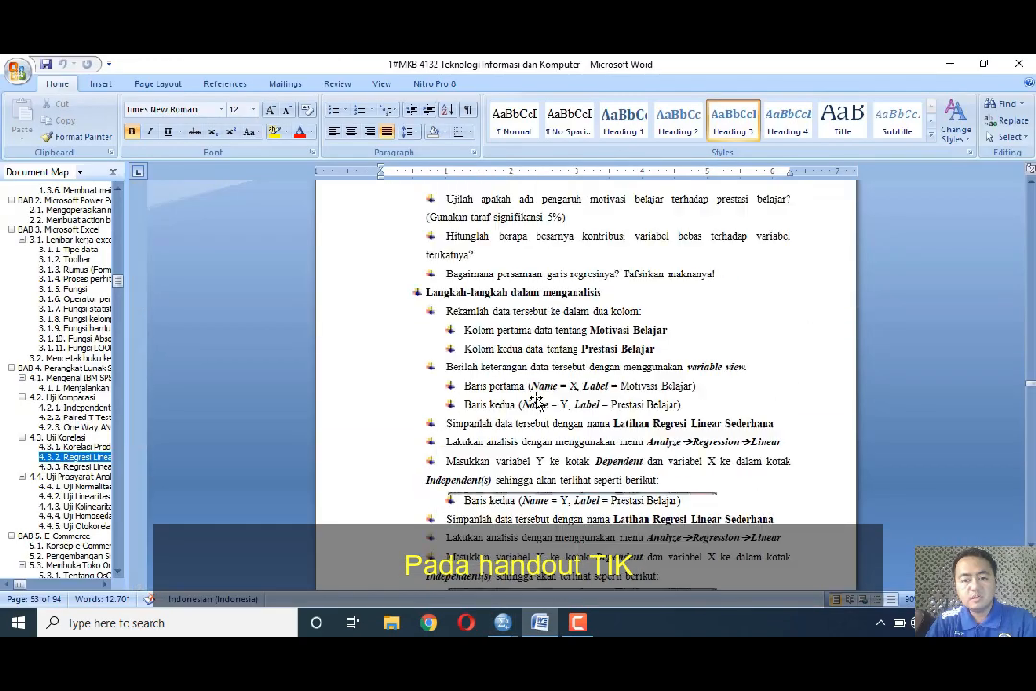
{"action": "scroll", "coordinate": [537, 398], "scroll_direction": "down", "scroll_amount": 15}
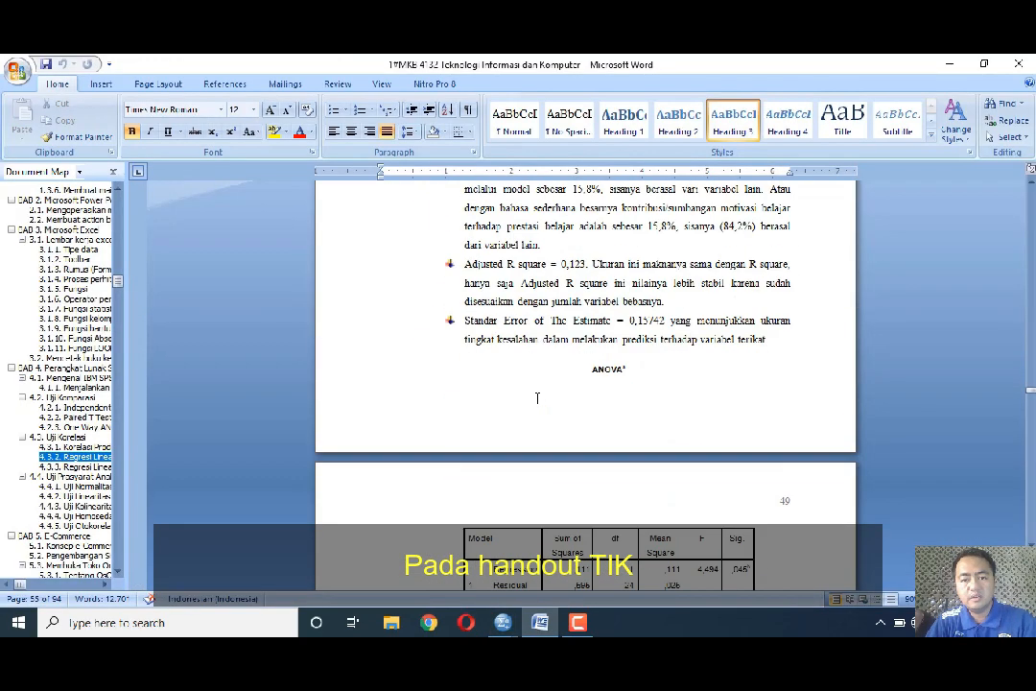
{"action": "scroll", "coordinate": [537, 404], "scroll_direction": "down", "scroll_amount": 2}
{"action": "scroll", "coordinate": [537, 402], "scroll_direction": "down", "scroll_amount": 5}
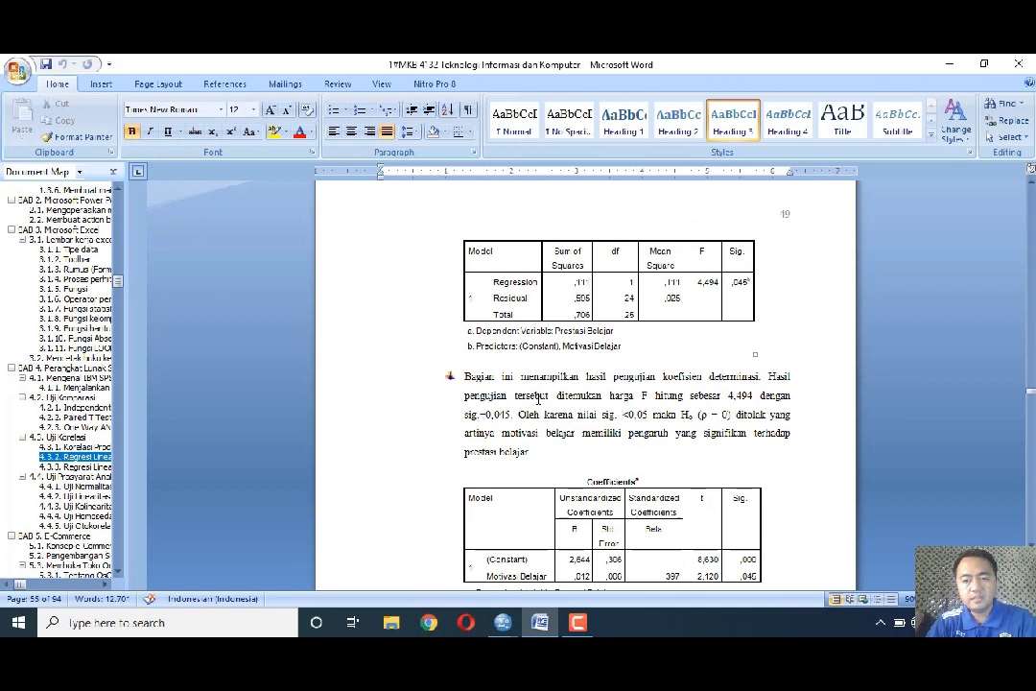
{"action": "scroll", "coordinate": [538, 401], "scroll_direction": "down", "scroll_amount": 5}
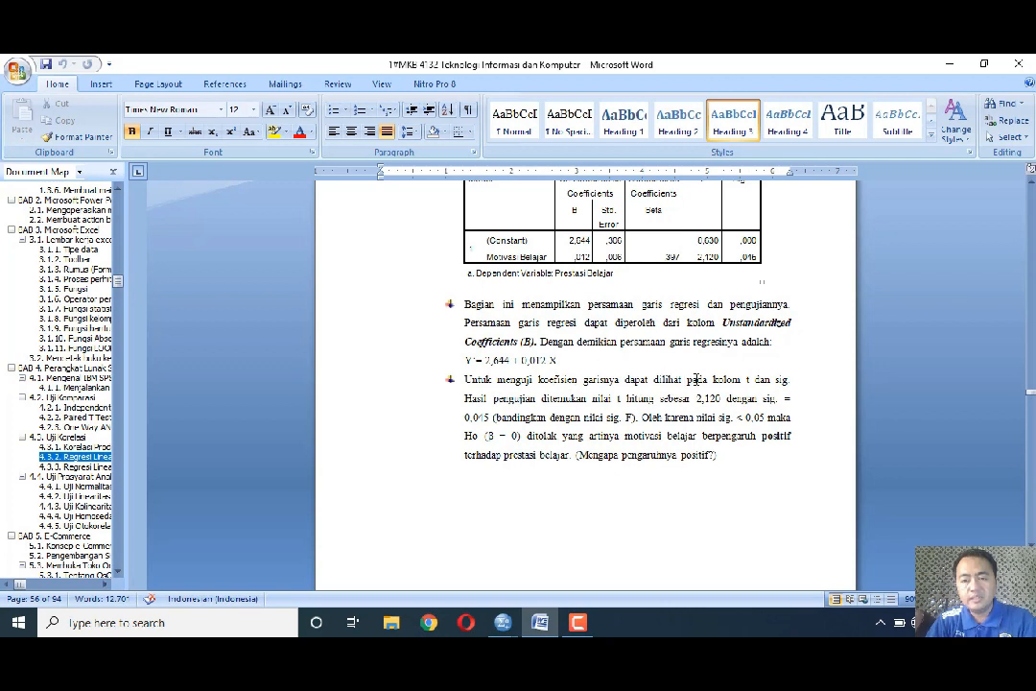
- Highlight the sig. column mention, t value, significance value, < 0,05 criterion and Ho in the handout's coefficient test explanation
{"action": "double_click", "coordinate": [781, 380]}
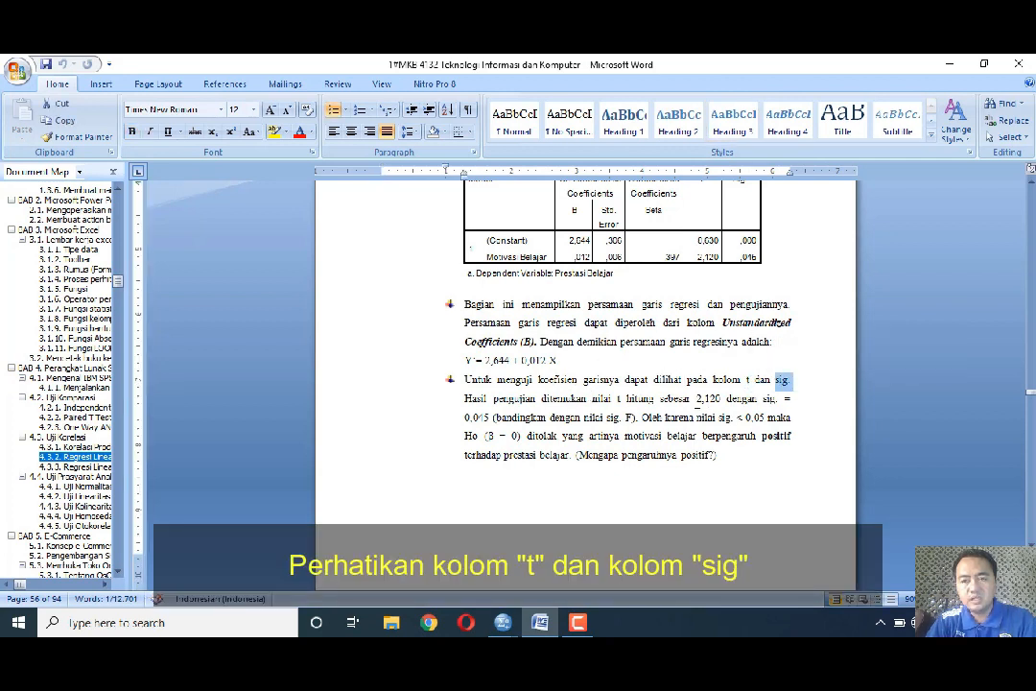
{"action": "double_click", "coordinate": [708, 398]}
{"action": "left_click_drag", "start_coordinate": [465, 418], "coordinate": [493, 418]}
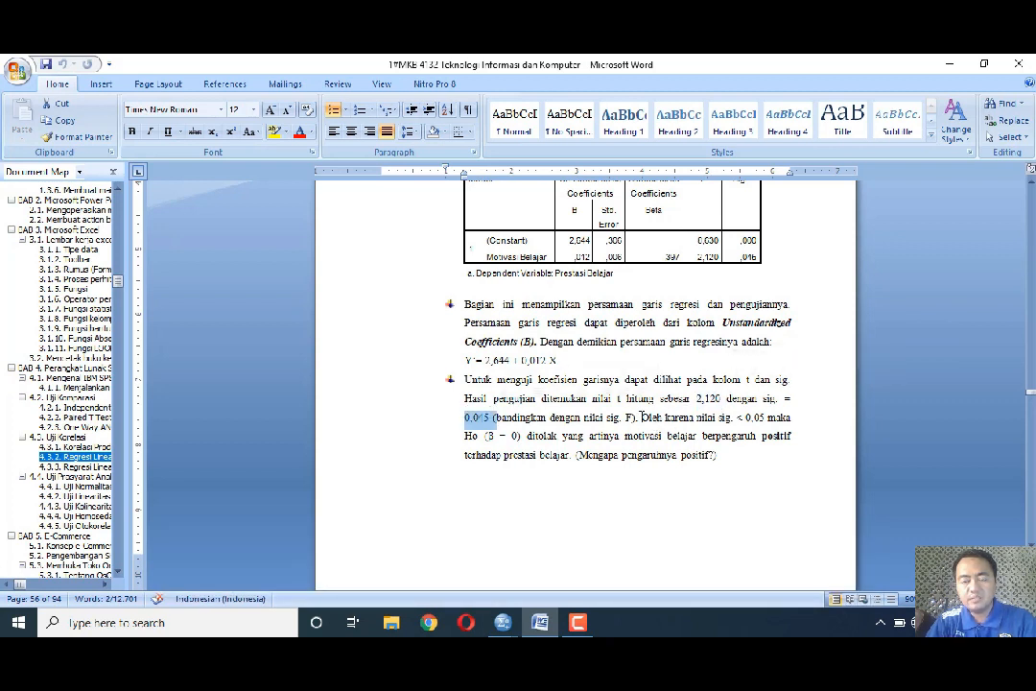
{"action": "left_click_drag", "start_coordinate": [642, 417], "coordinate": [698, 419]}
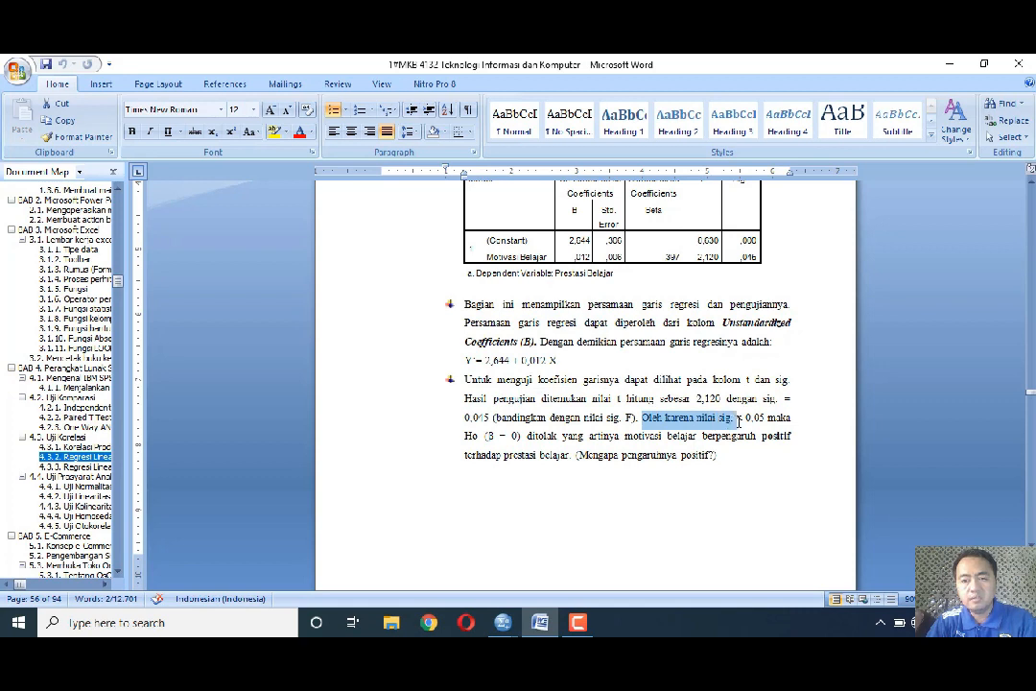
{"action": "left_click_drag", "start_coordinate": [739, 420], "coordinate": [764, 419]}
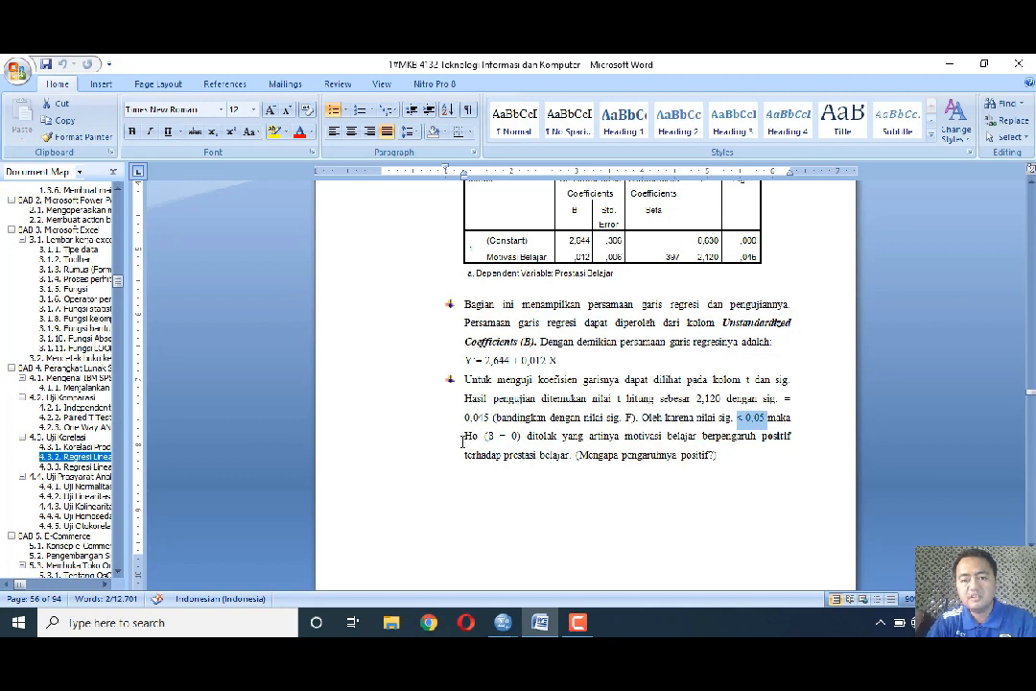
{"action": "left_click_drag", "start_coordinate": [463, 439], "coordinate": [477, 438]}
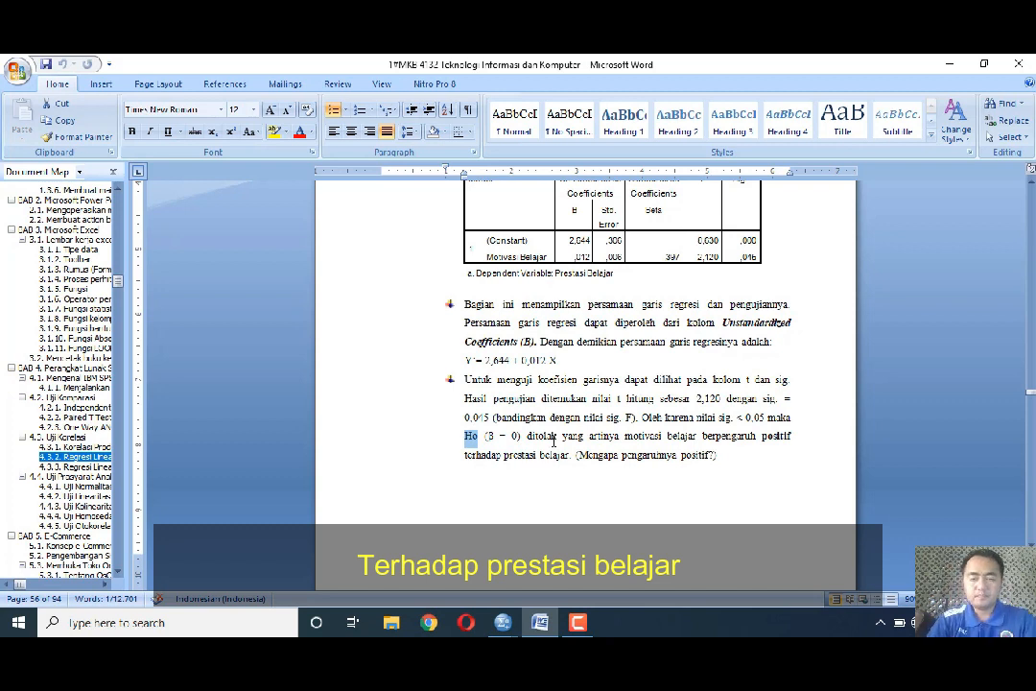
- Go to handout section 4.3.3 Regresi Linear Ganda, and switch to the first rows of the SPSS dataset Latihan Regresi Ganda.sav
{"action": "scroll", "coordinate": [562, 436], "scroll_direction": "down", "scroll_amount": 3}
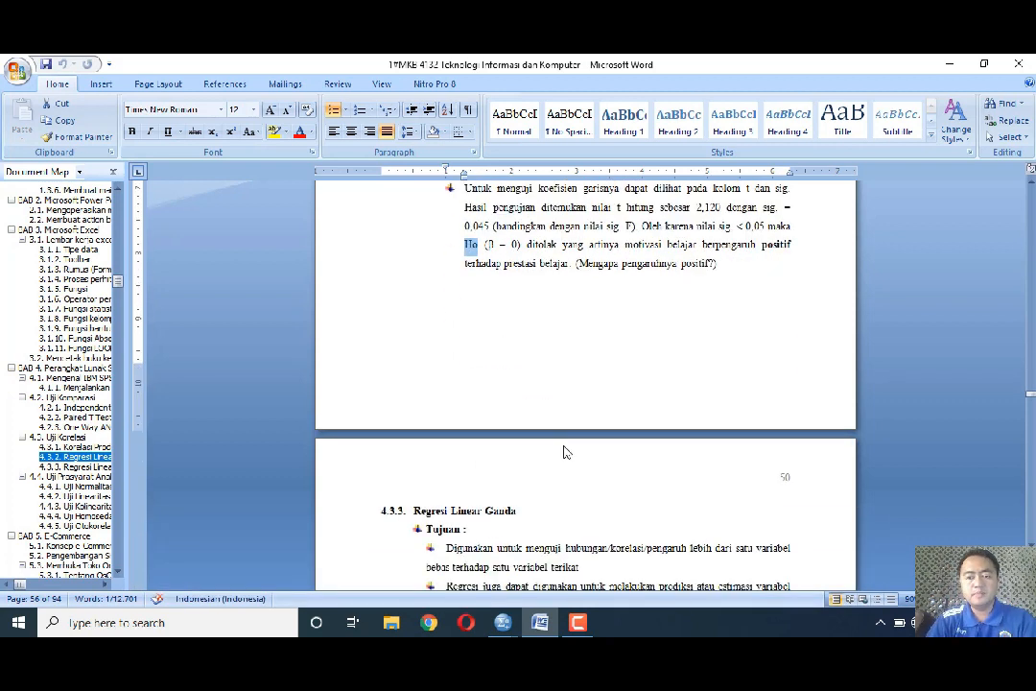
{"action": "scroll", "coordinate": [564, 451], "scroll_direction": "down", "scroll_amount": 1}
{"action": "scroll", "coordinate": [564, 453], "scroll_direction": "down", "scroll_amount": 2}
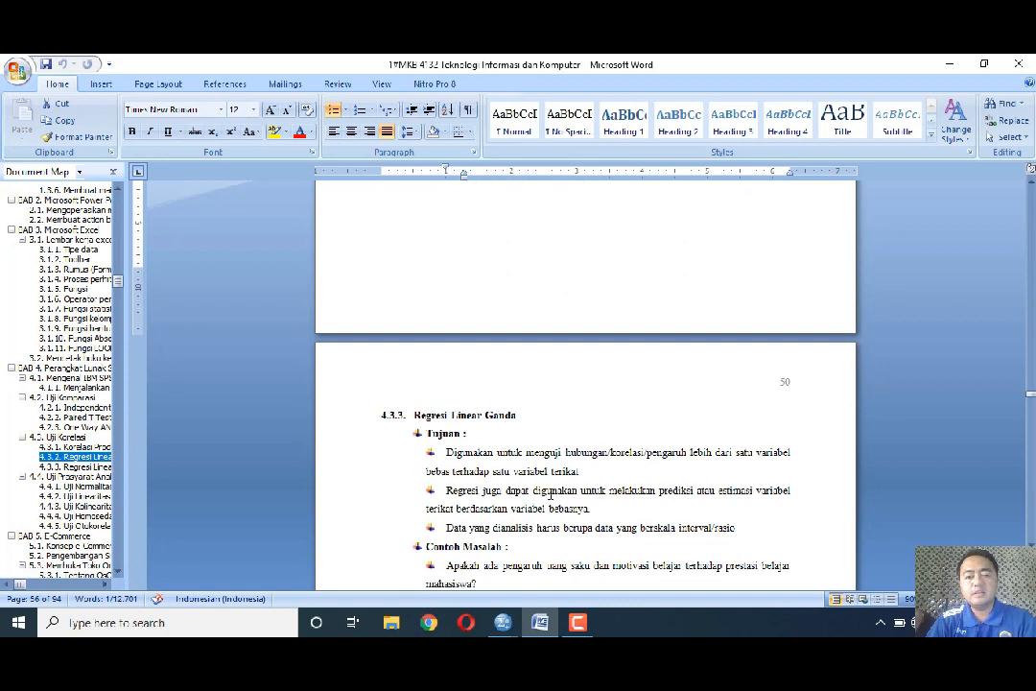
{"action": "mouse_move", "coordinate": [503, 622]}
{"action": "left_click", "coordinate": [241, 544]}
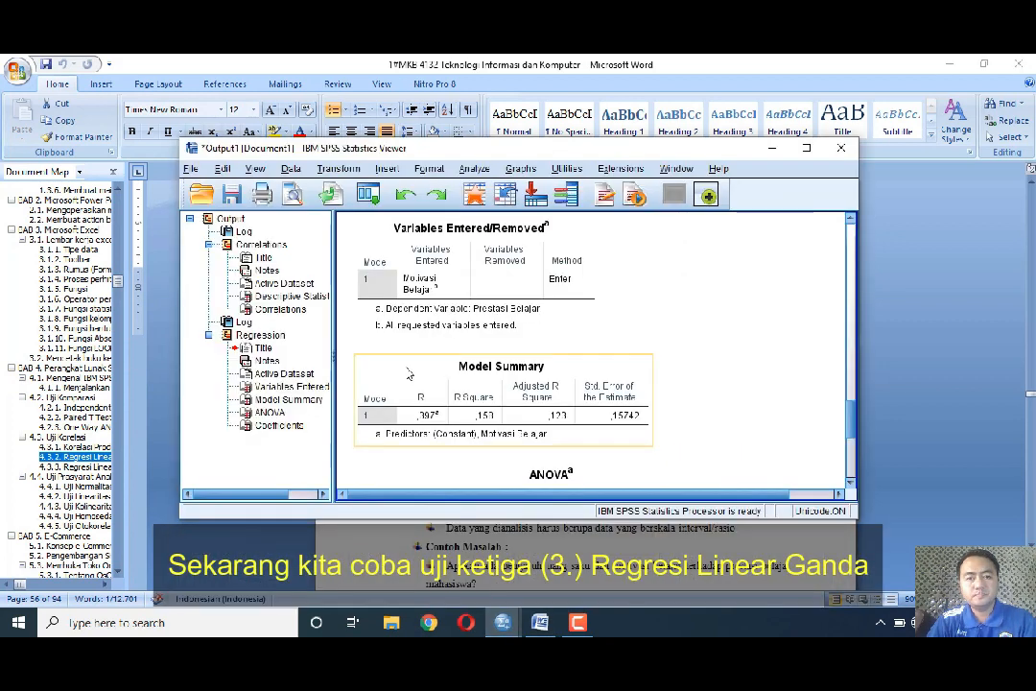
{"action": "mouse_move", "coordinate": [502, 622]}
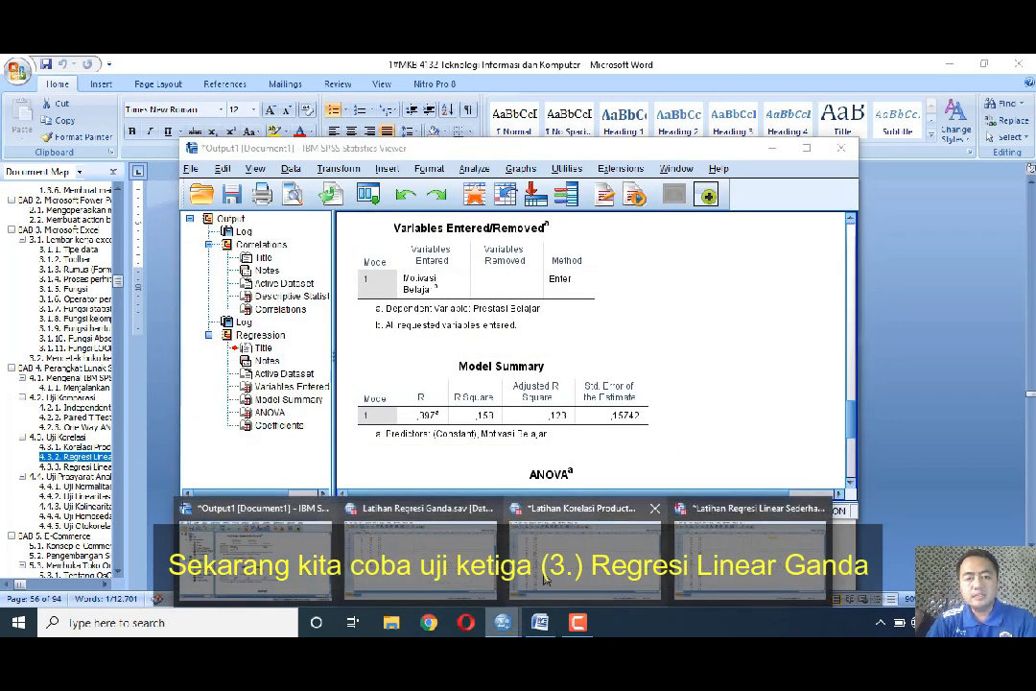
{"action": "mouse_move", "coordinate": [432, 537]}
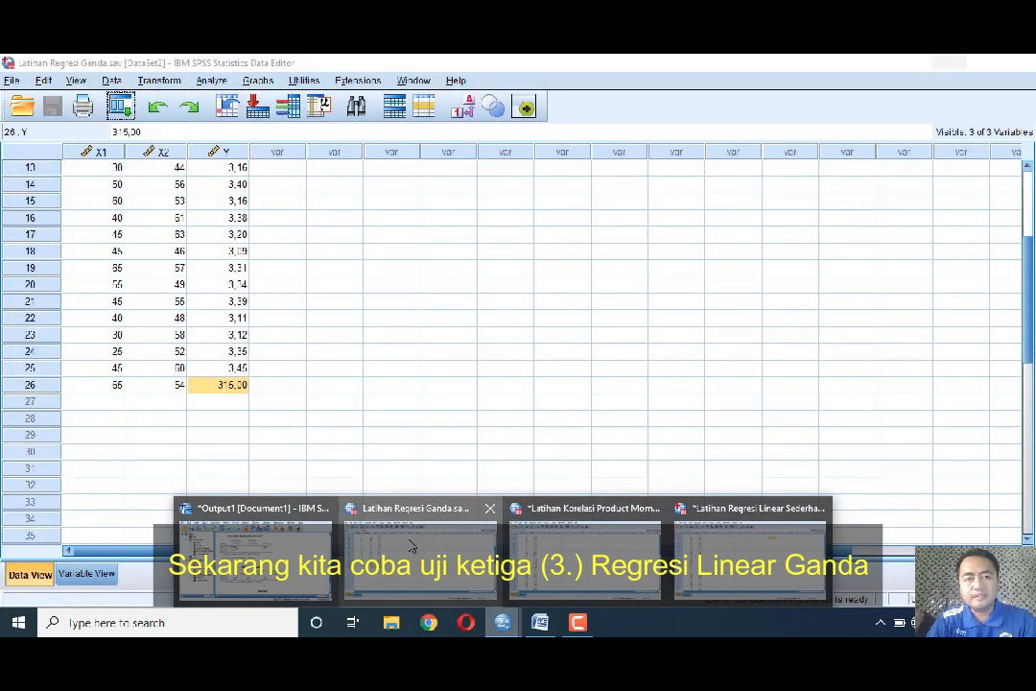
{"action": "left_click", "coordinate": [412, 545]}
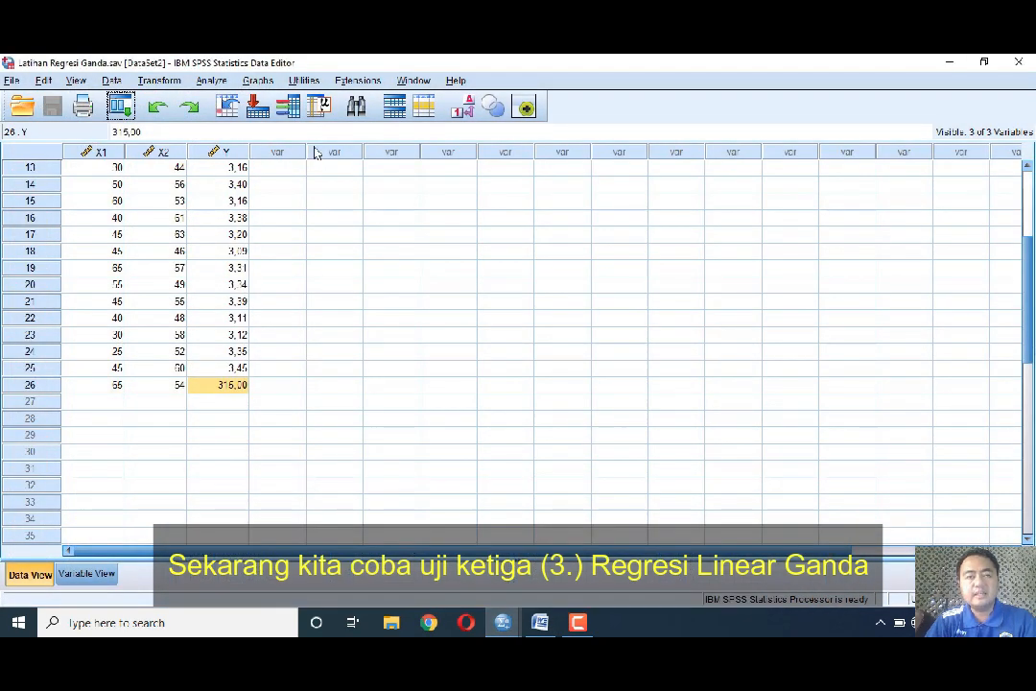
{"action": "scroll", "coordinate": [317, 155], "scroll_direction": "up", "scroll_amount": 4}
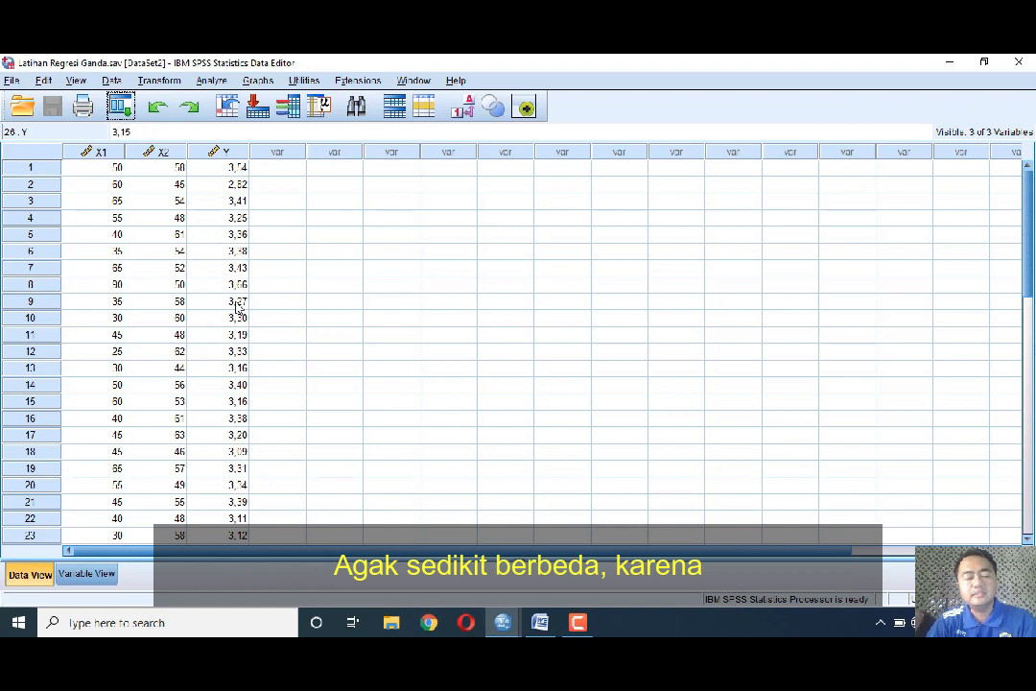
- Check the names of variables X1, X2 and Y in the variable definitions against the data columns
{"action": "left_click", "coordinate": [93, 576]}
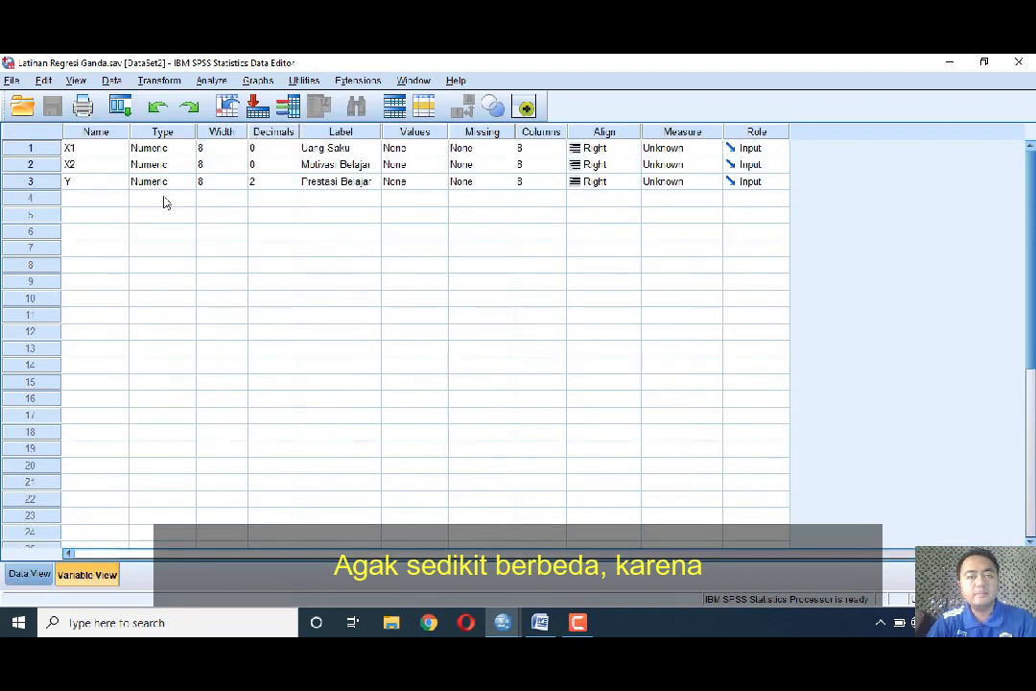
{"action": "left_click", "coordinate": [48, 571]}
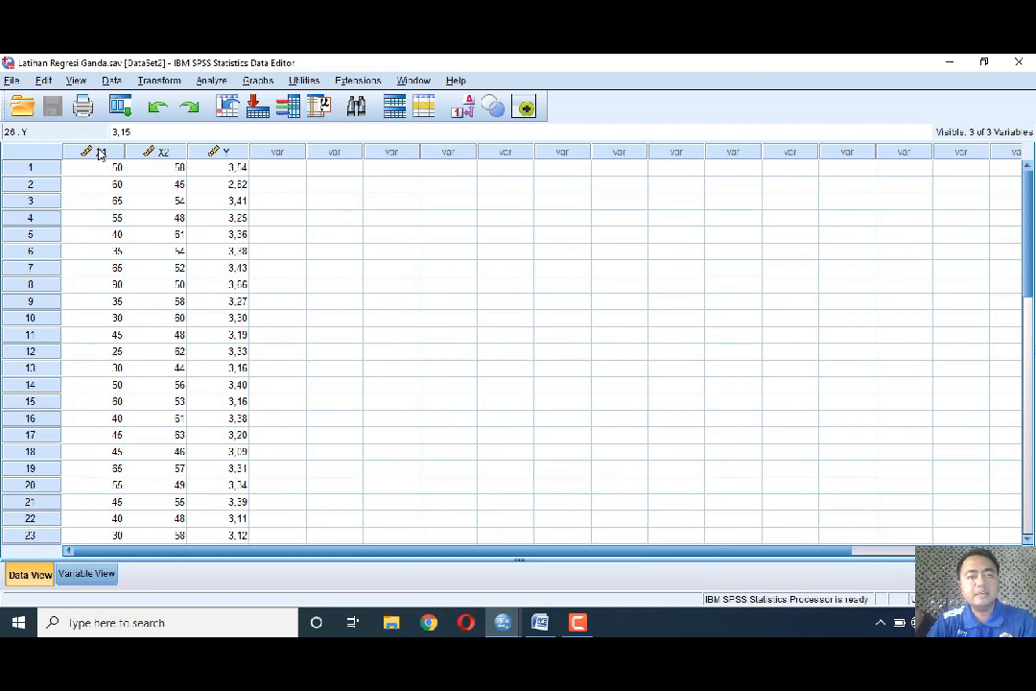
{"action": "left_click", "coordinate": [86, 573]}
{"action": "left_click", "coordinate": [83, 151]}
{"action": "left_click", "coordinate": [84, 166]}
{"action": "left_click", "coordinate": [83, 180]}
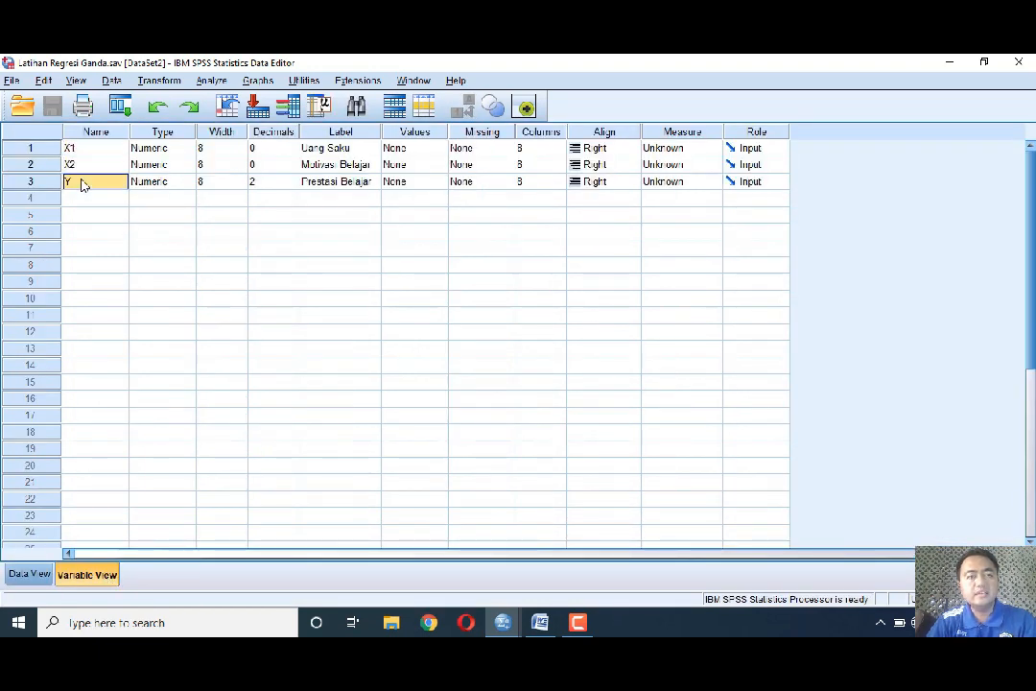
{"action": "left_click", "coordinate": [28, 573]}
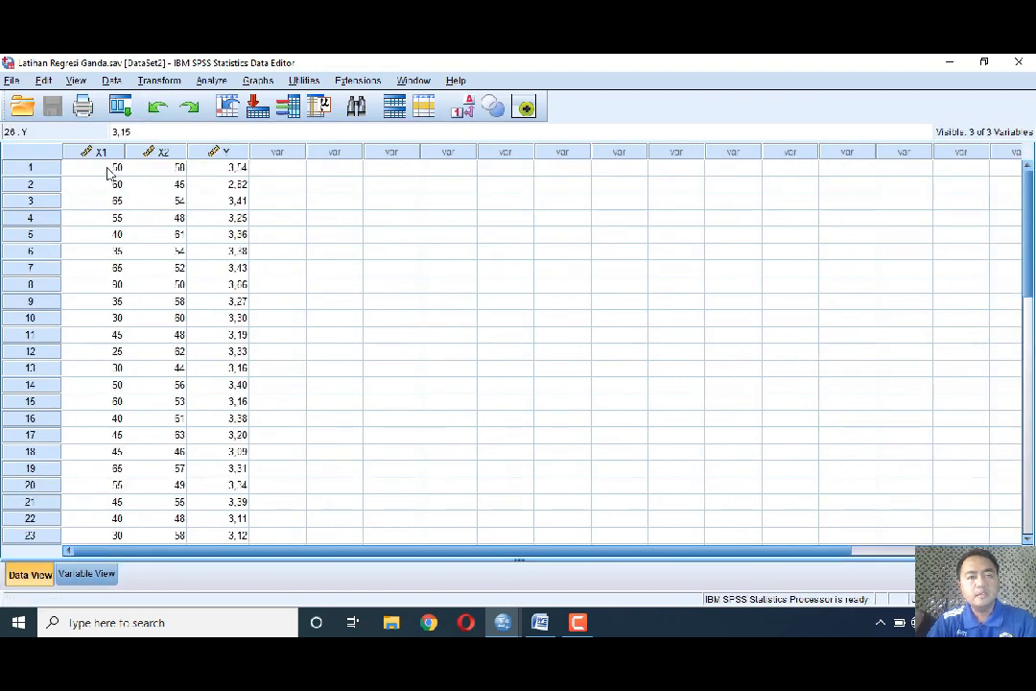
- Check the labels Uang Saku, Motivasi Belajar and Prestasi Belajar in the variable definitions, and return to the data values
{"action": "left_click", "coordinate": [86, 574]}
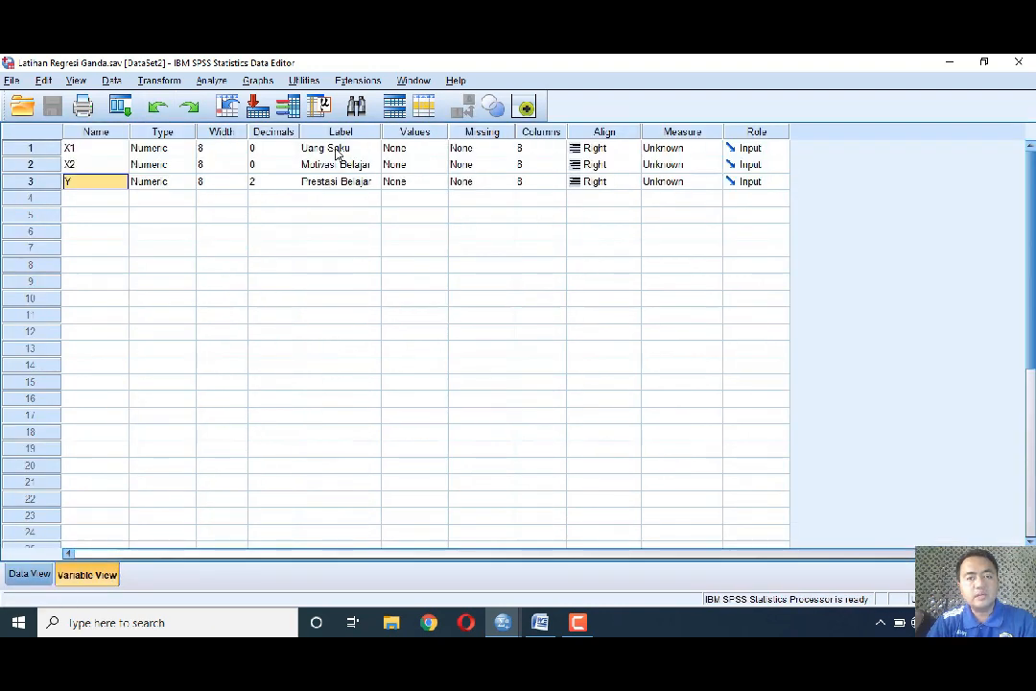
{"action": "left_click", "coordinate": [338, 151]}
{"action": "left_click", "coordinate": [337, 165]}
{"action": "left_click", "coordinate": [338, 182]}
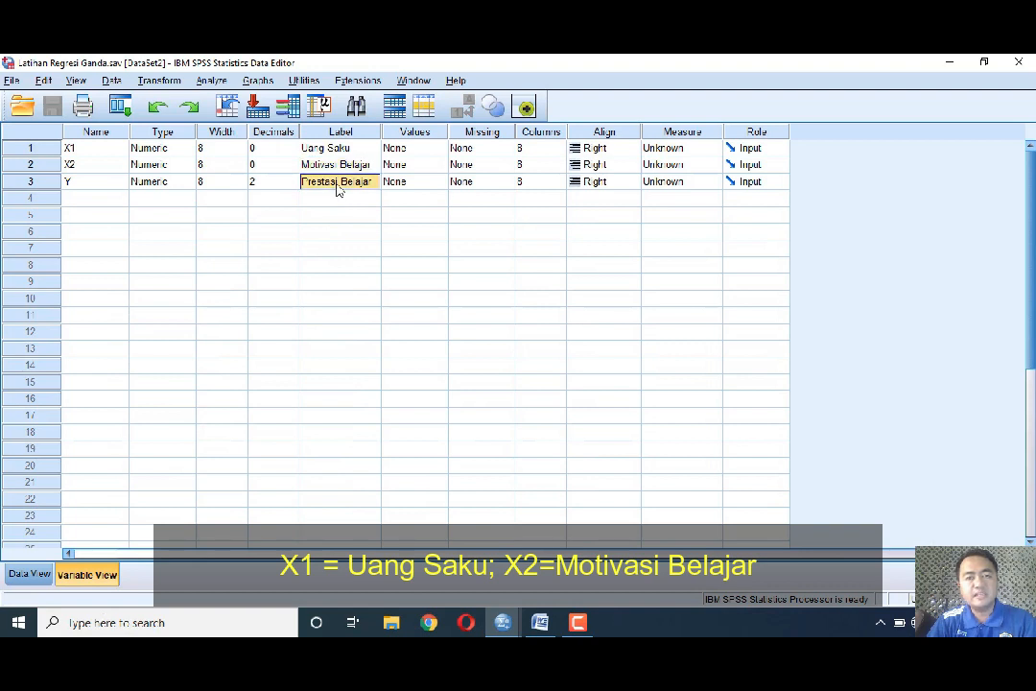
{"action": "left_click", "coordinate": [319, 149]}
{"action": "left_click", "coordinate": [330, 167]}
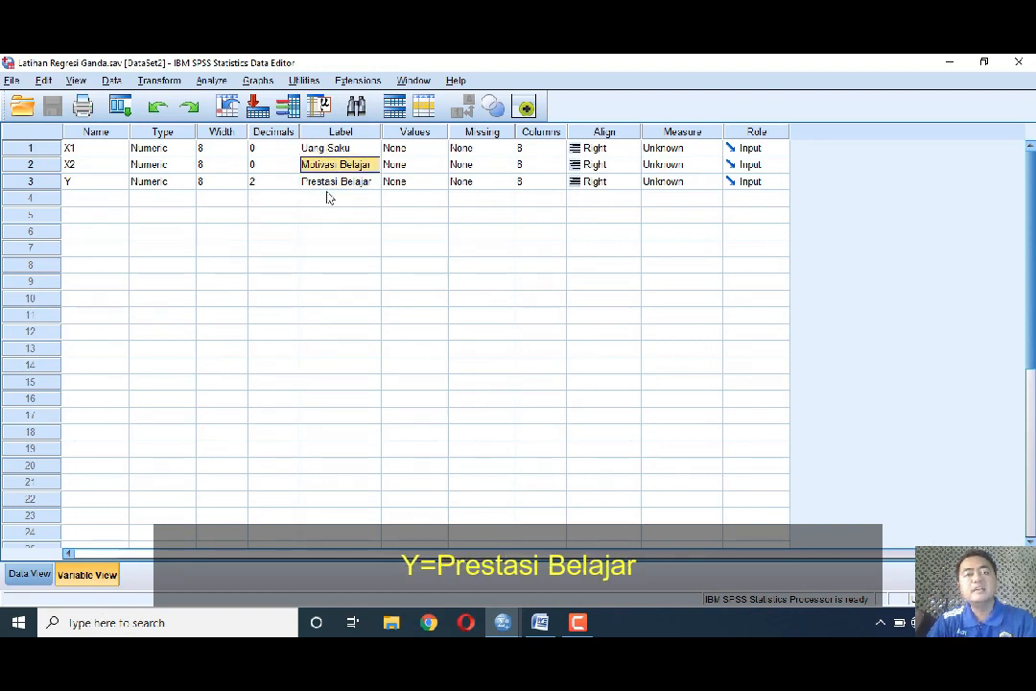
{"action": "left_click", "coordinate": [333, 185]}
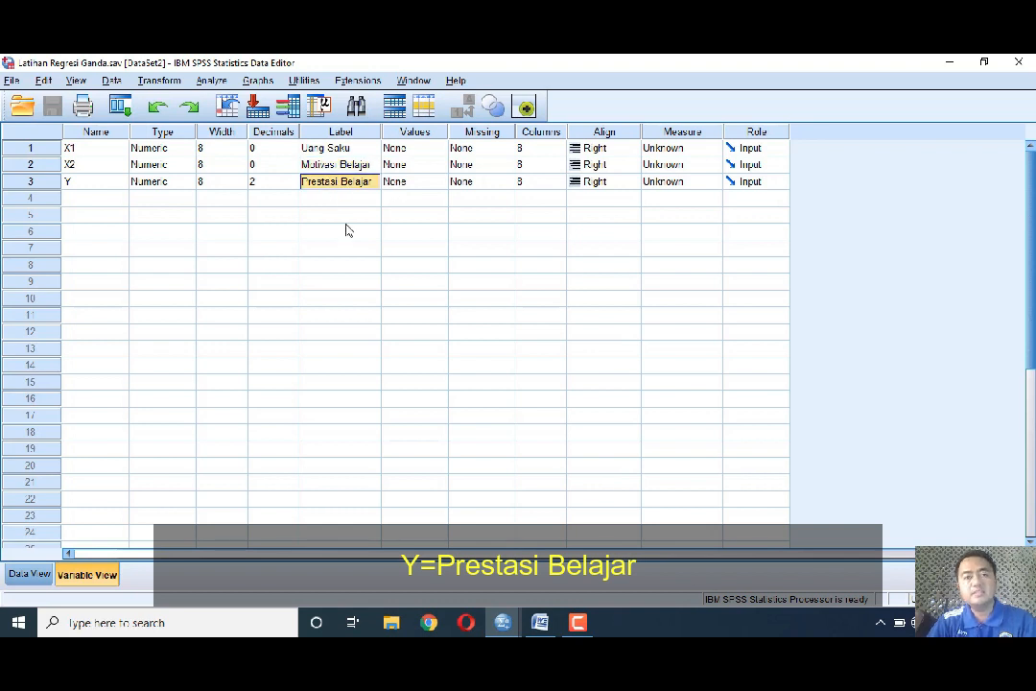
{"action": "left_click", "coordinate": [30, 574]}
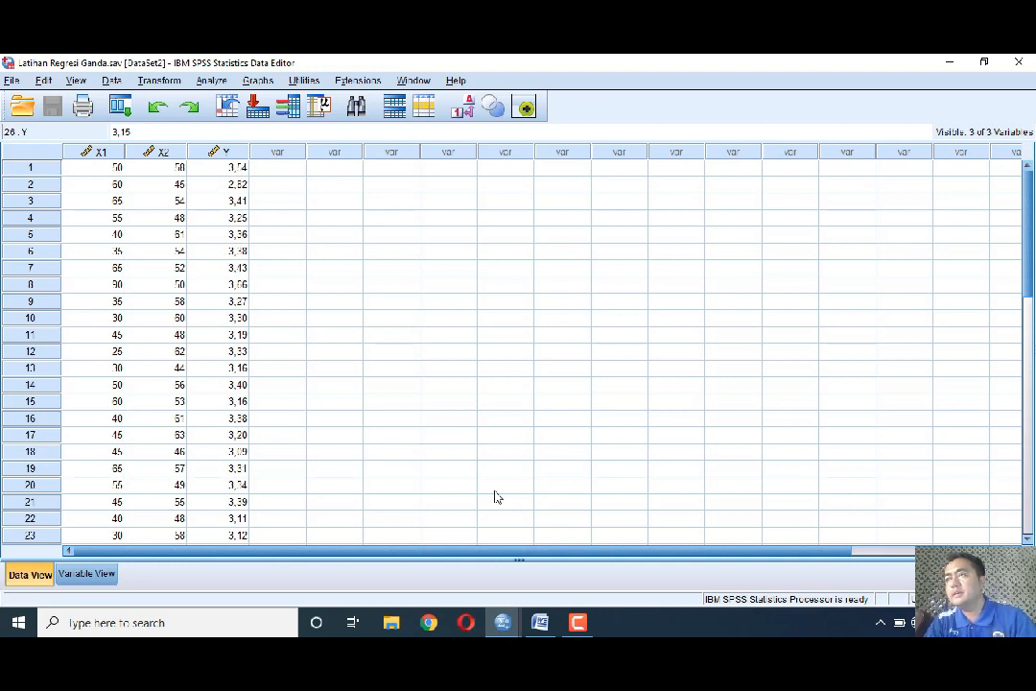
- Start a Linear Regression analysis and assign Prestasi Belajar [Y] as the dependent variable
{"action": "left_click", "coordinate": [211, 81]}
{"action": "mouse_move", "coordinate": [274, 256]}
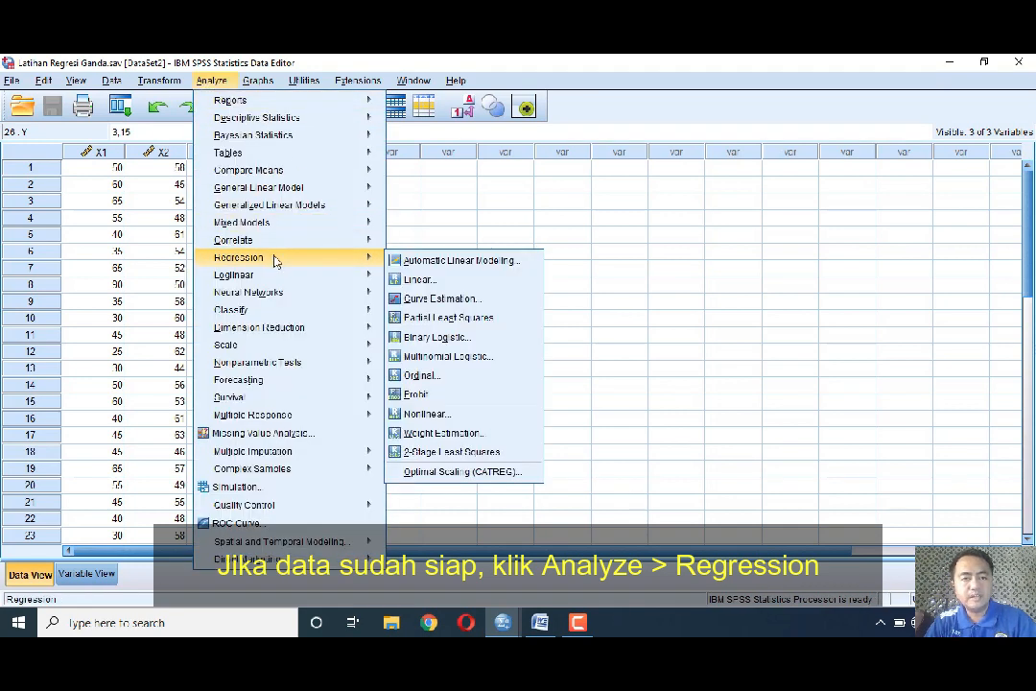
{"action": "left_click", "coordinate": [415, 280]}
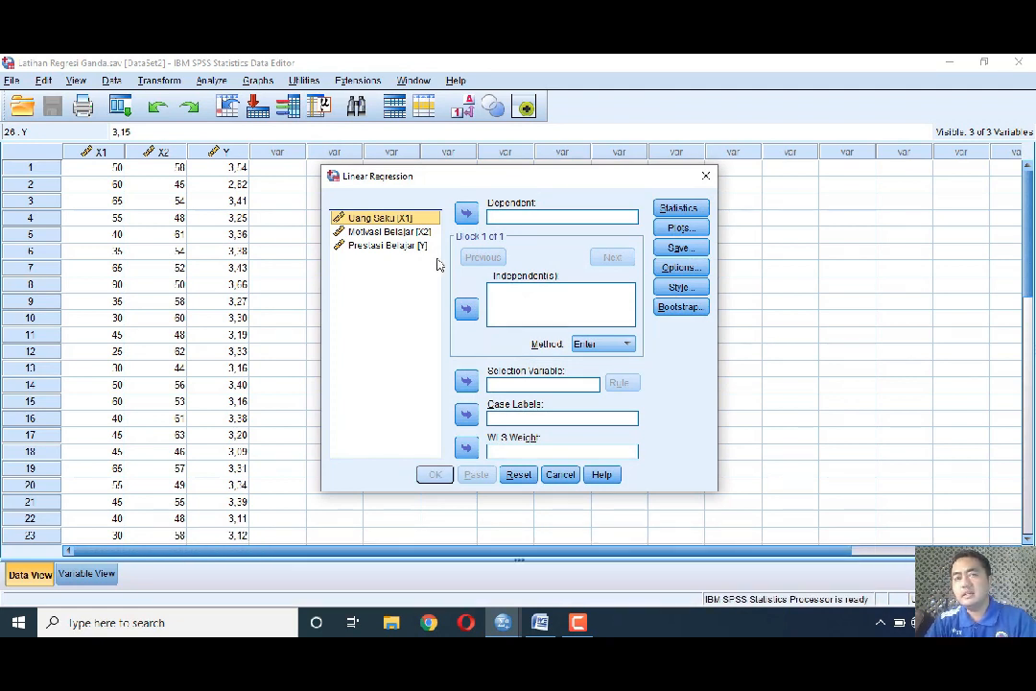
{"action": "left_click", "coordinate": [395, 247]}
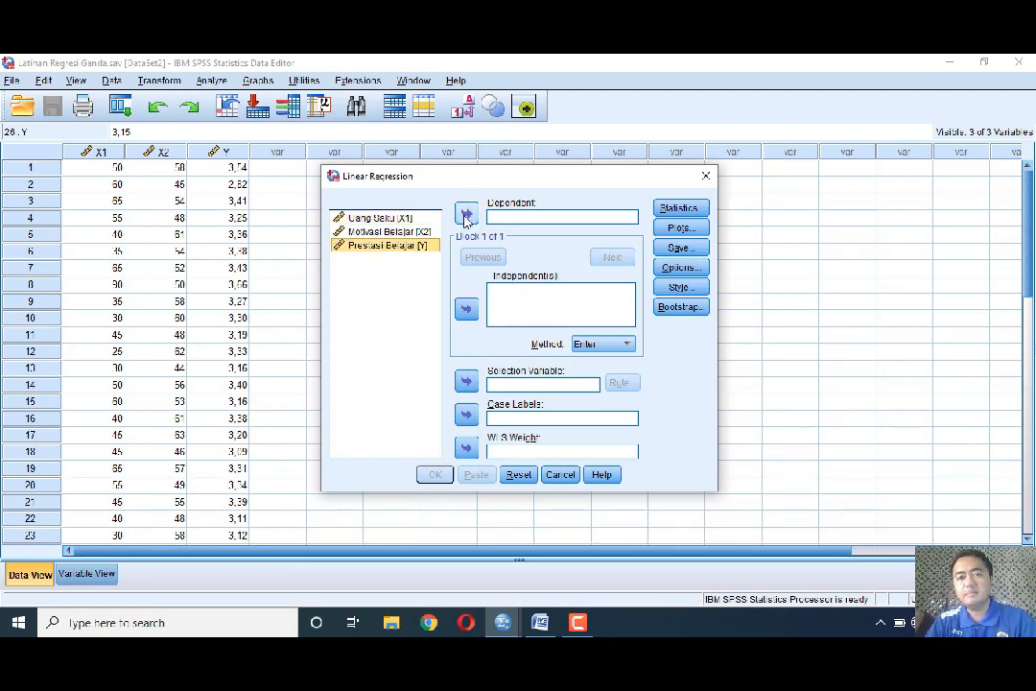
{"action": "left_click", "coordinate": [467, 213]}
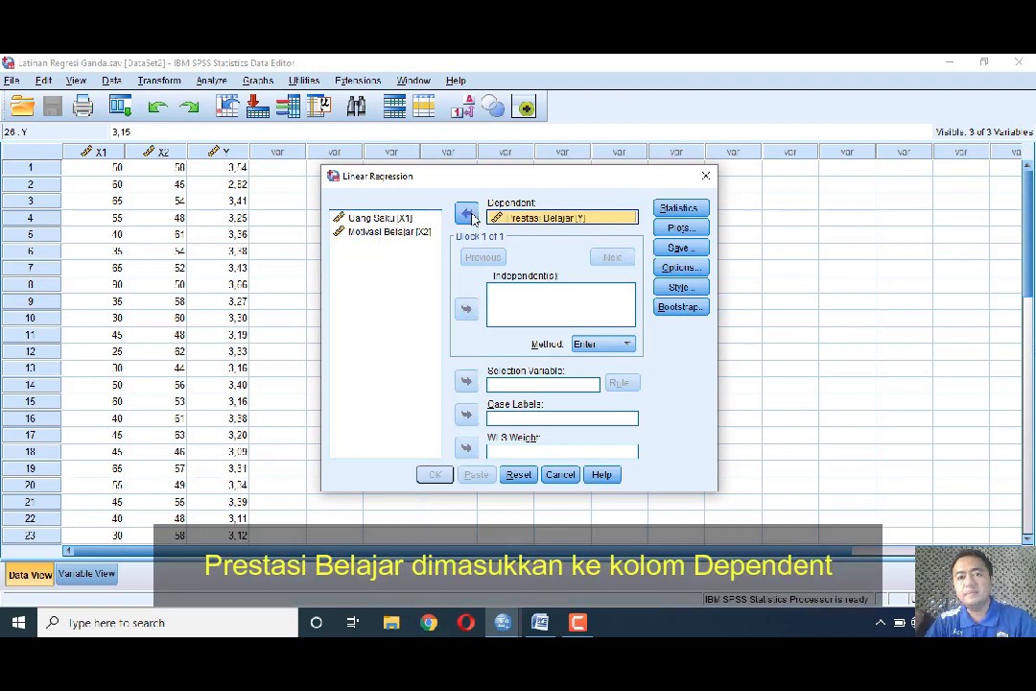
- Add Uang Saku [X1] and Motivasi Belajar [X2] as the independent variables of the regression
{"action": "left_click", "coordinate": [417, 218]}
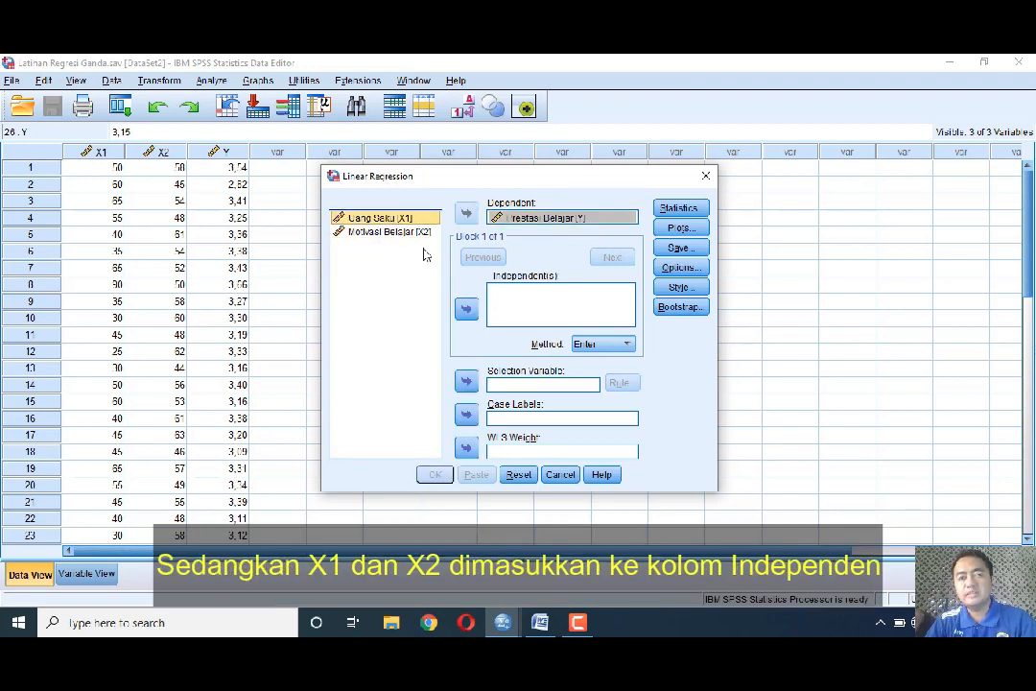
{"action": "left_click", "coordinate": [466, 308]}
{"action": "left_click", "coordinate": [395, 233]}
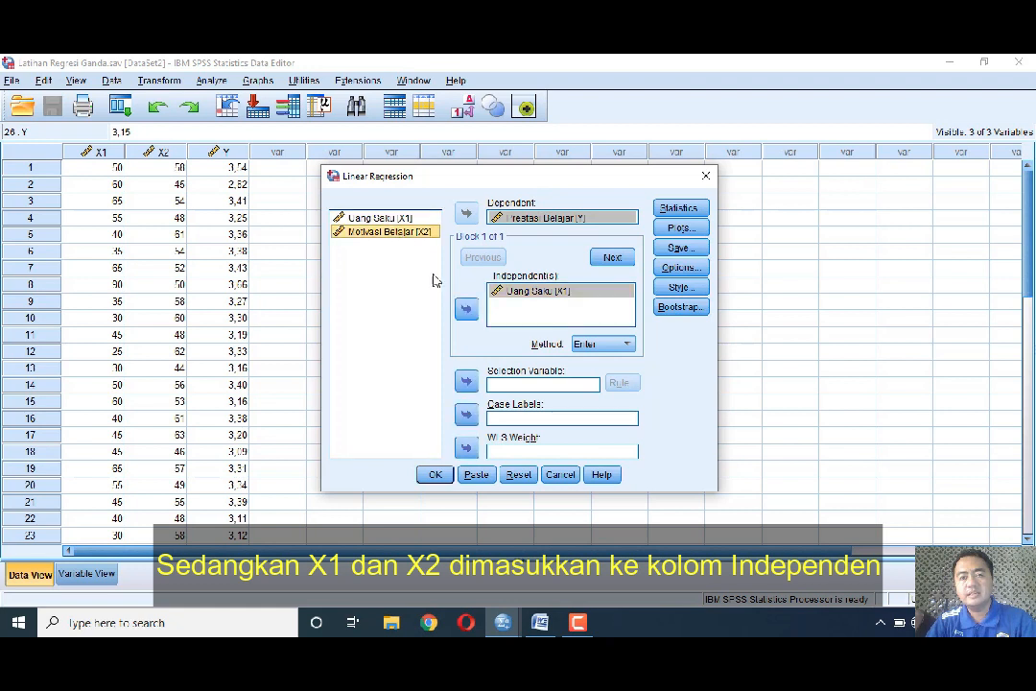
{"action": "left_click", "coordinate": [467, 308]}
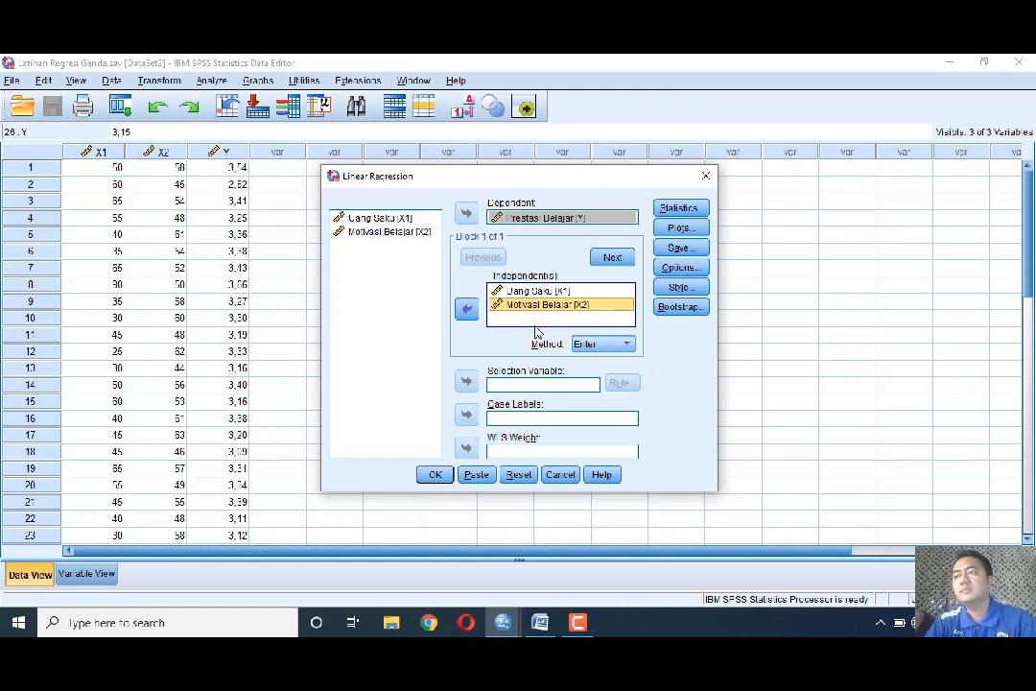
- Run the multiple regression and bring up its results in the Output1 viewer
{"action": "left_click", "coordinate": [435, 474]}
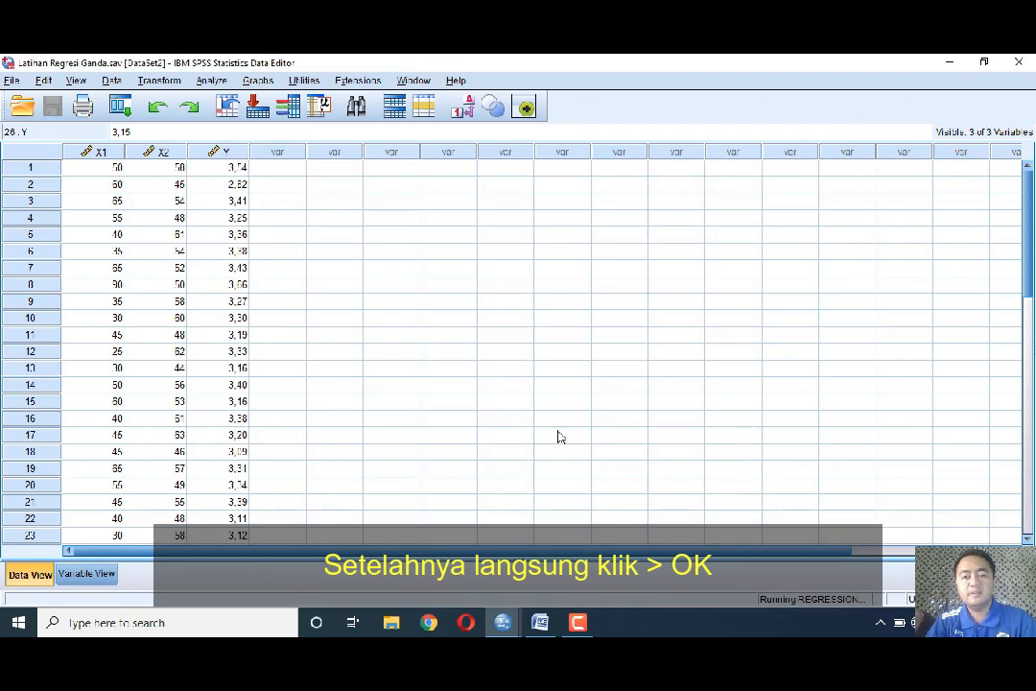
{"action": "mouse_move", "coordinate": [501, 622]}
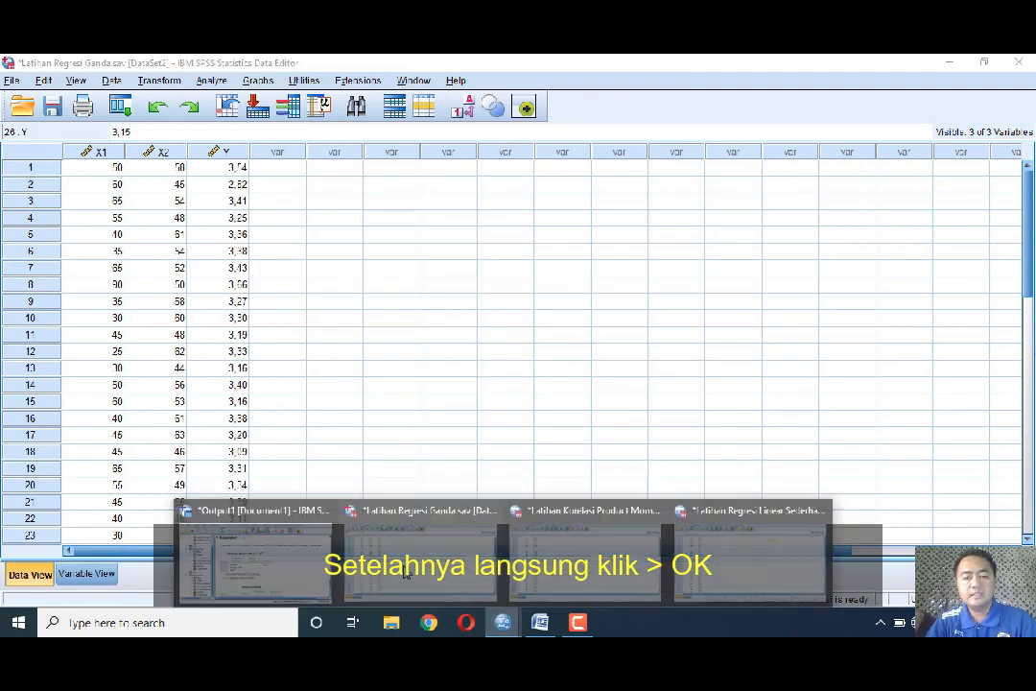
{"action": "left_click", "coordinate": [301, 557]}
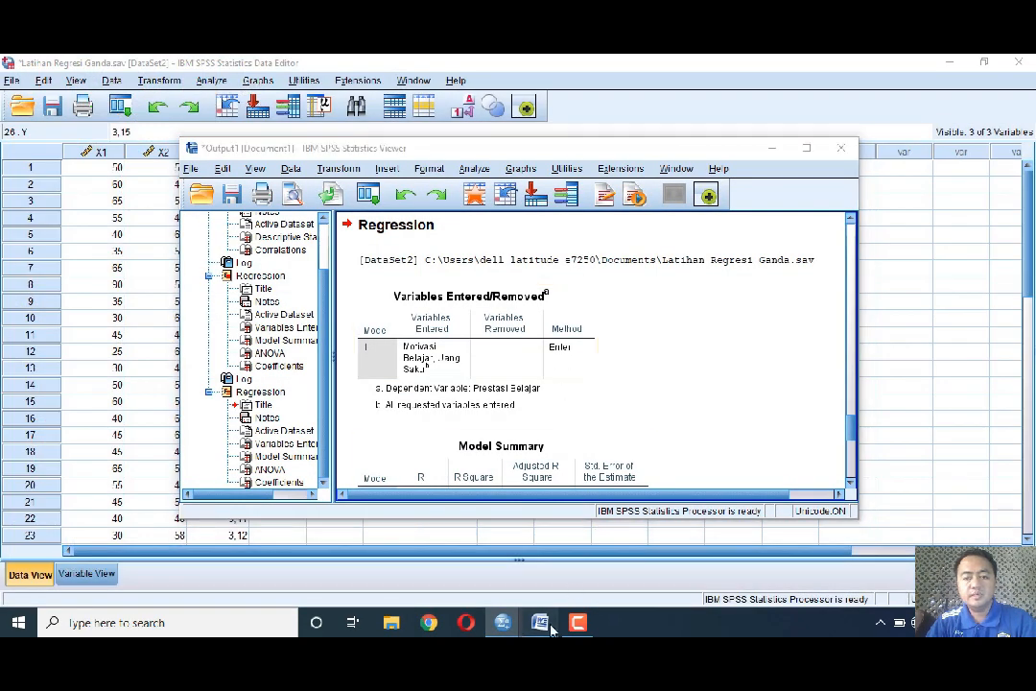
- Switch to the Word handout and go through section 4.3.3 Regresi Linear Ganda to the end of its output interpretation
{"action": "left_click", "coordinate": [550, 629]}
{"action": "left_click", "coordinate": [71, 468]}
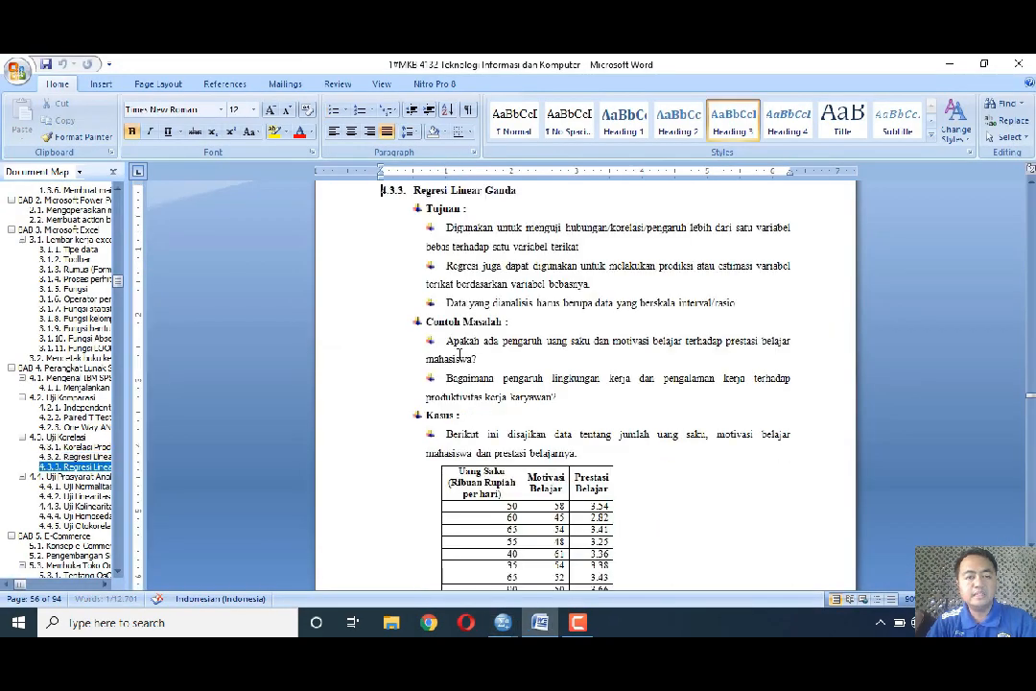
{"action": "scroll", "coordinate": [675, 396], "scroll_direction": "down", "scroll_amount": 20}
{"action": "scroll", "coordinate": [685, 412], "scroll_direction": "down", "scroll_amount": 20}
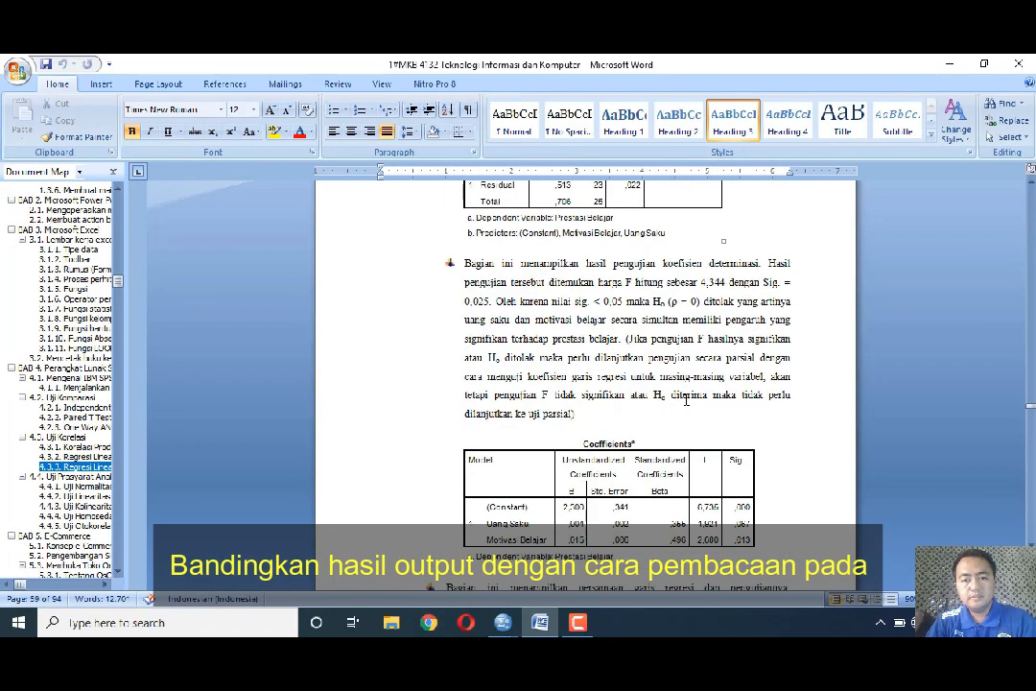
{"action": "scroll", "coordinate": [686, 400], "scroll_direction": "down", "scroll_amount": 15}
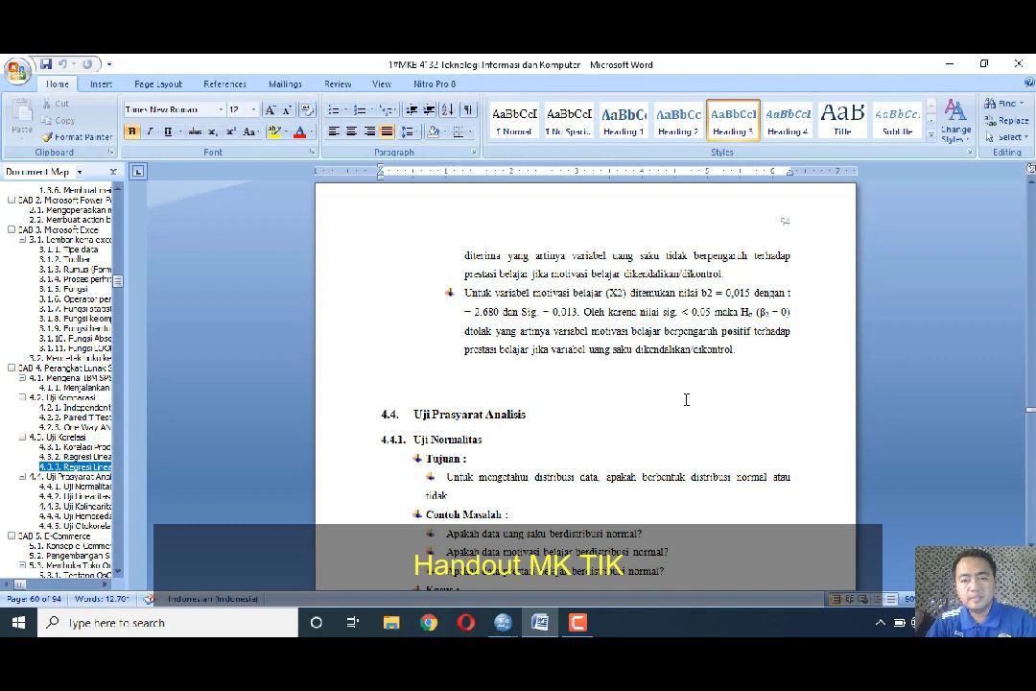
- Review the handout's coefficient tests for X1 and X2, highlighting X2 and the phrase "karena nilai sig. < 0,05" in the motivasi belajar explanation
{"action": "scroll", "coordinate": [685, 401], "scroll_direction": "up", "scroll_amount": 3}
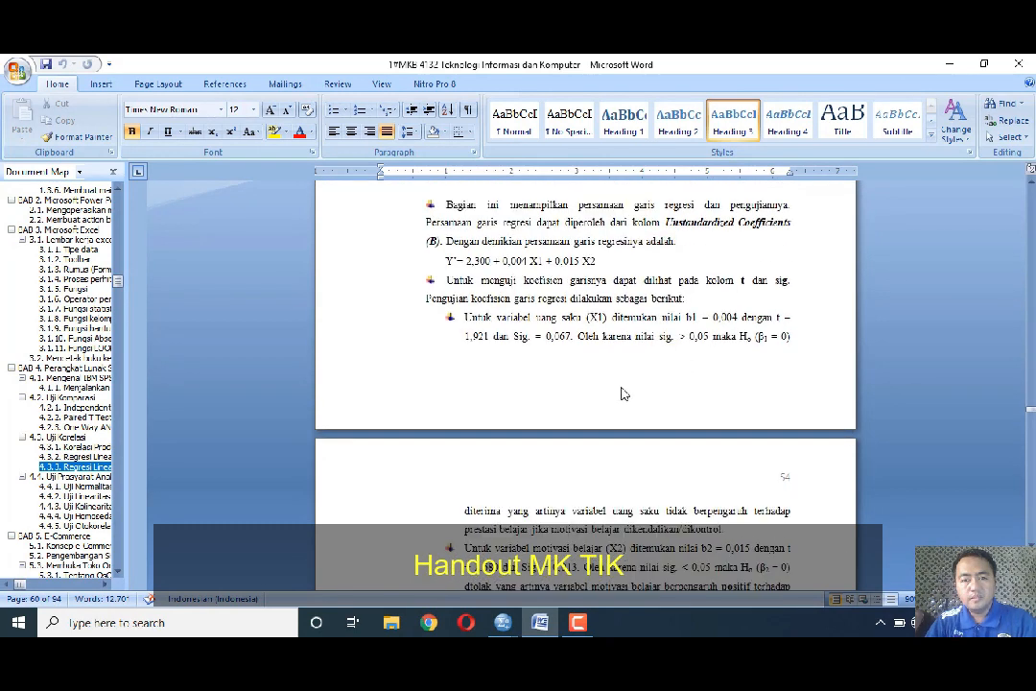
{"action": "scroll", "coordinate": [474, 454], "scroll_direction": "down", "scroll_amount": 3}
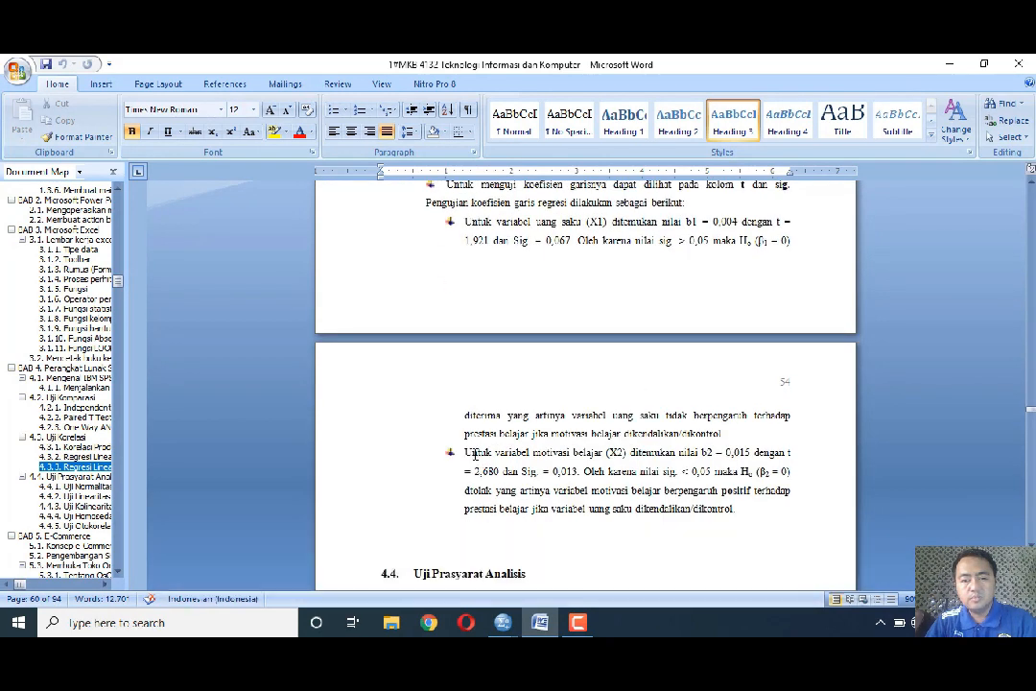
{"action": "double_click", "coordinate": [615, 453]}
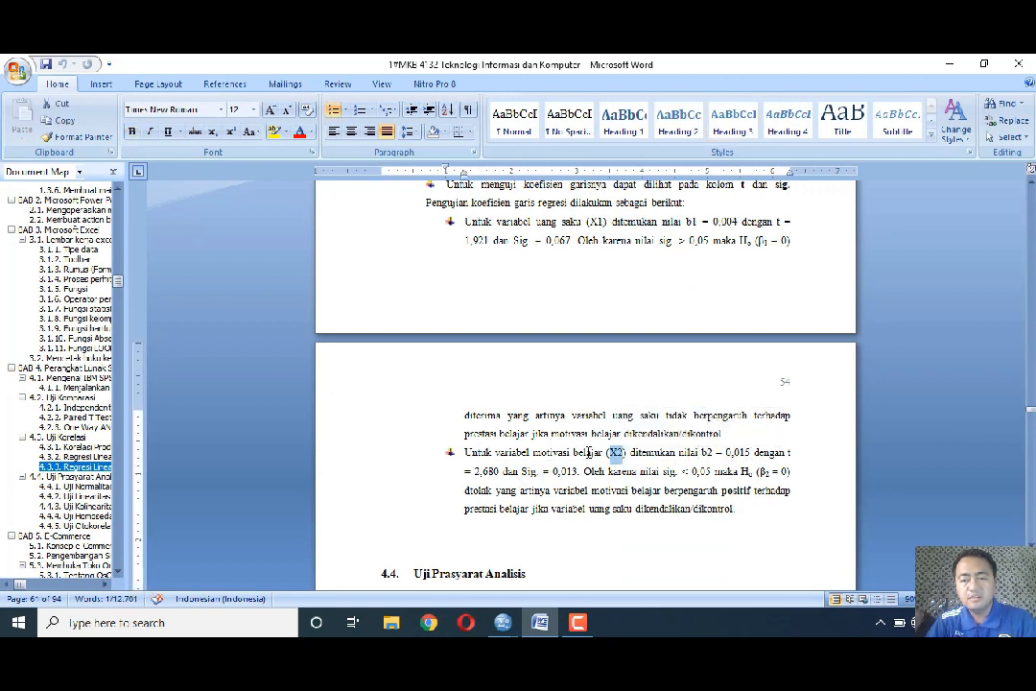
{"action": "left_click_drag", "start_coordinate": [608, 471], "coordinate": [707, 471]}
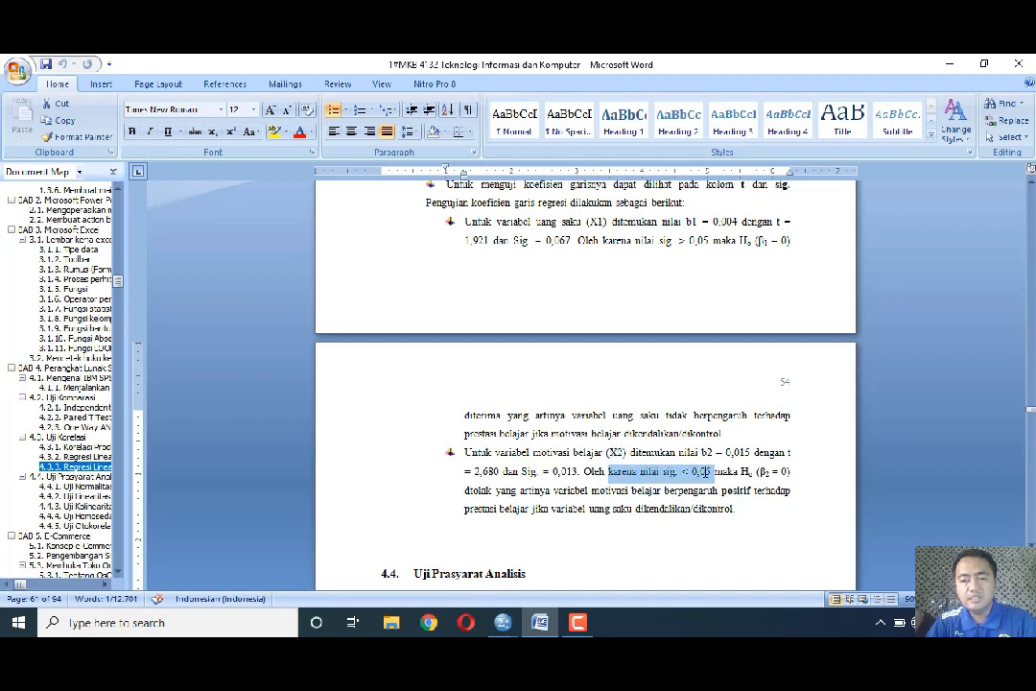